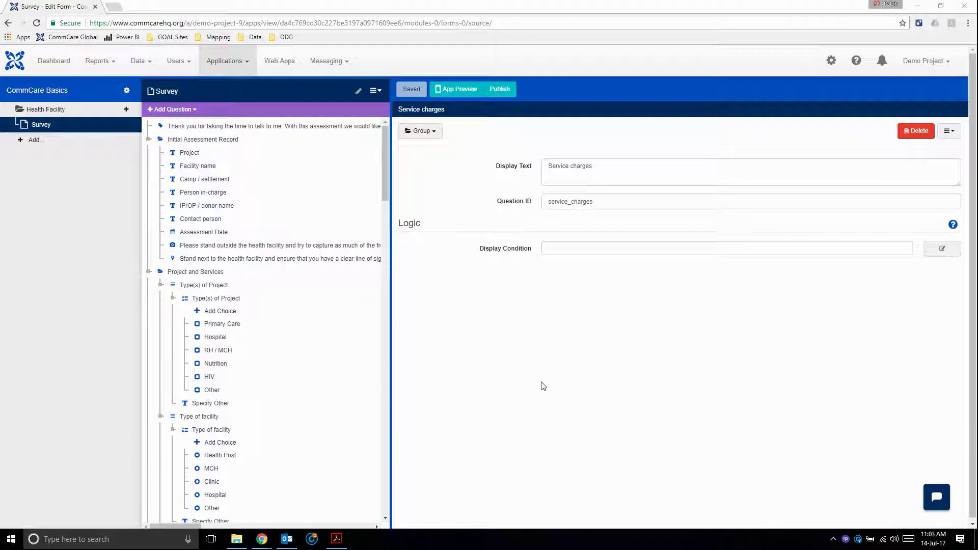
Step: Check the PDF's section 2 Access to Health and 2.2 Service charges questions, then return to CommCare
click(336, 539)
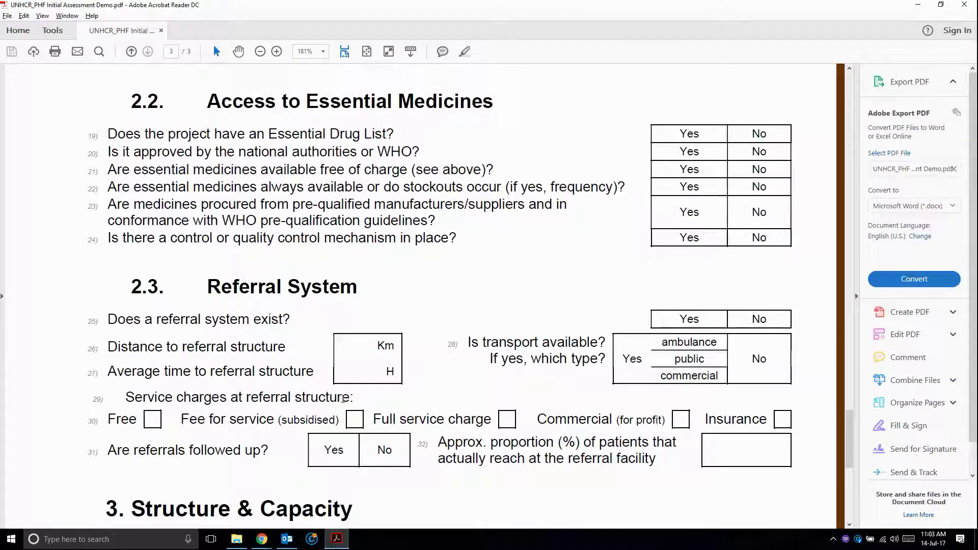
scroll(354, 388, up, 5)
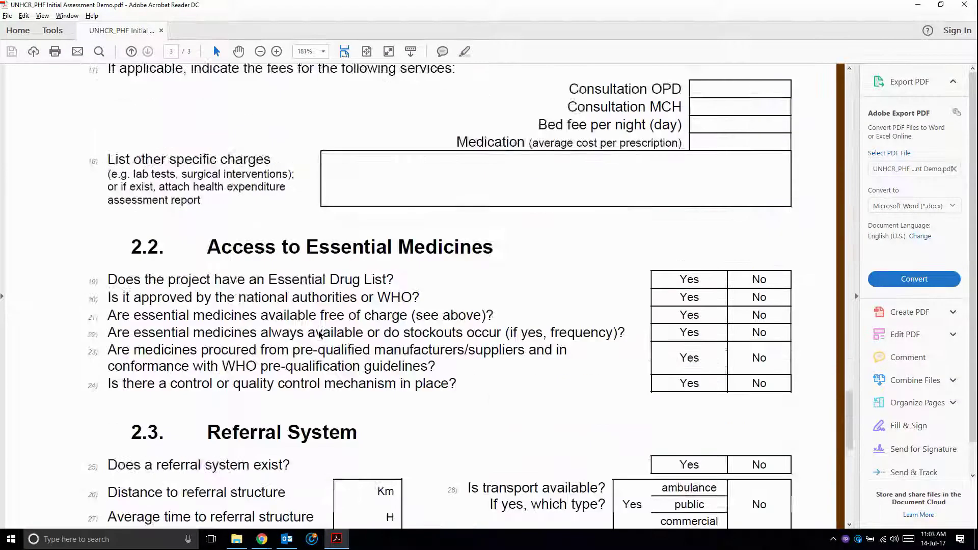
scroll(353, 388, up, 5)
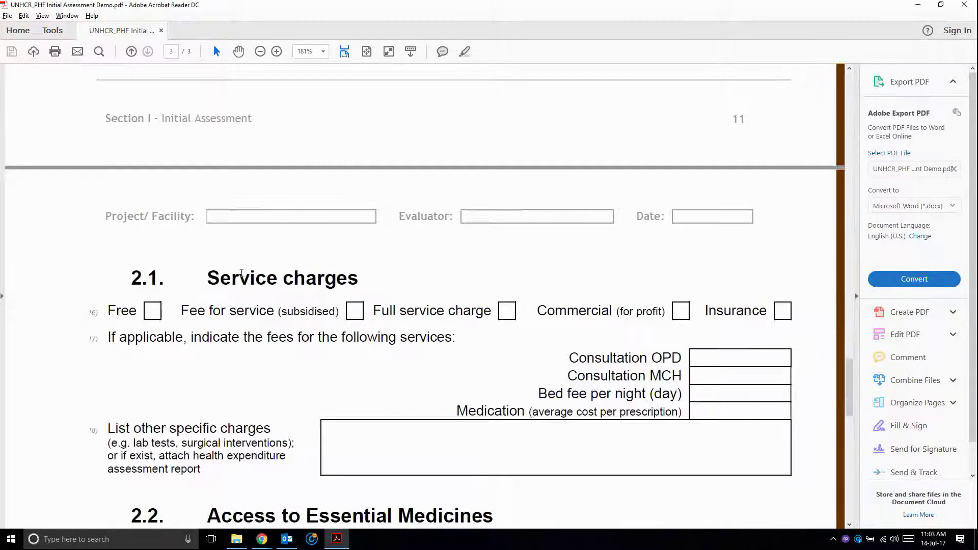
scroll(241, 273, up, 5)
scroll(242, 273, up, 5)
scroll(242, 274, up, 5)
scroll(241, 272, up, 1)
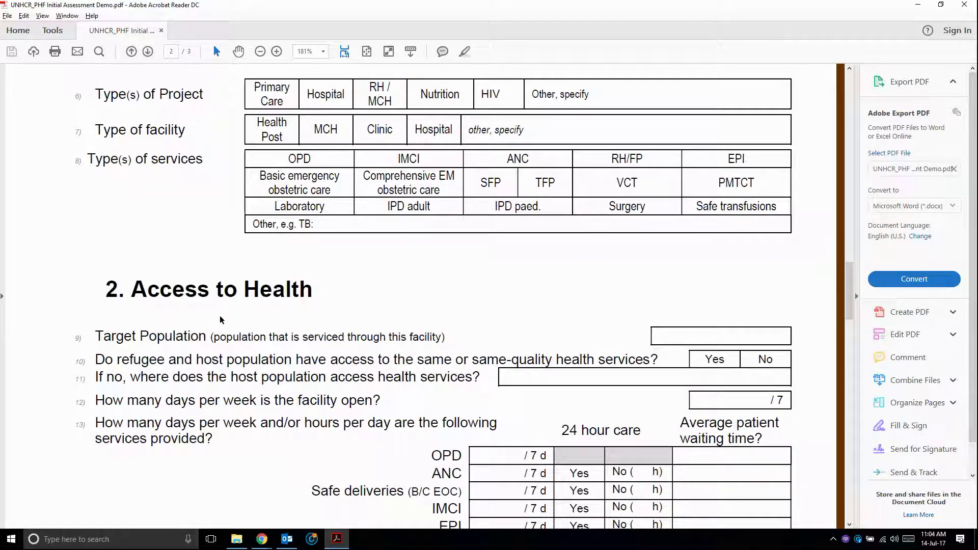
scroll(218, 310, down, 1)
scroll(162, 300, down, 2)
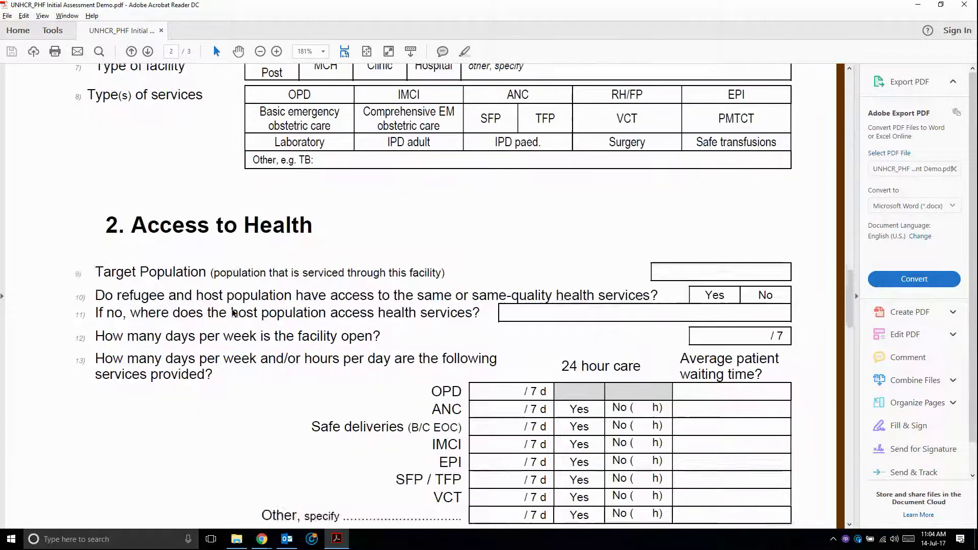
scroll(163, 301, down, 5)
scroll(233, 313, down, 6)
scroll(233, 313, down, 3)
scroll(233, 312, up, 1)
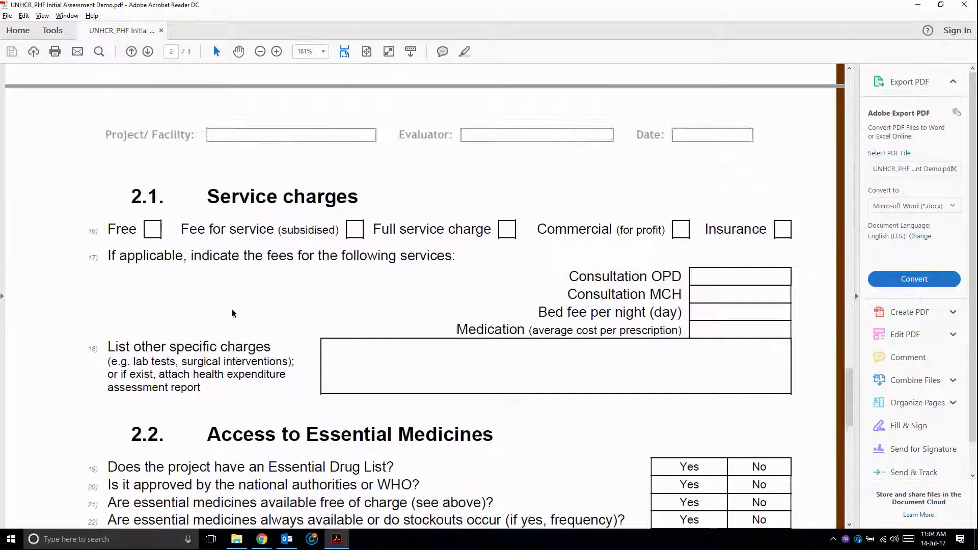
key(alt+Tab)
key(alt+Tab)
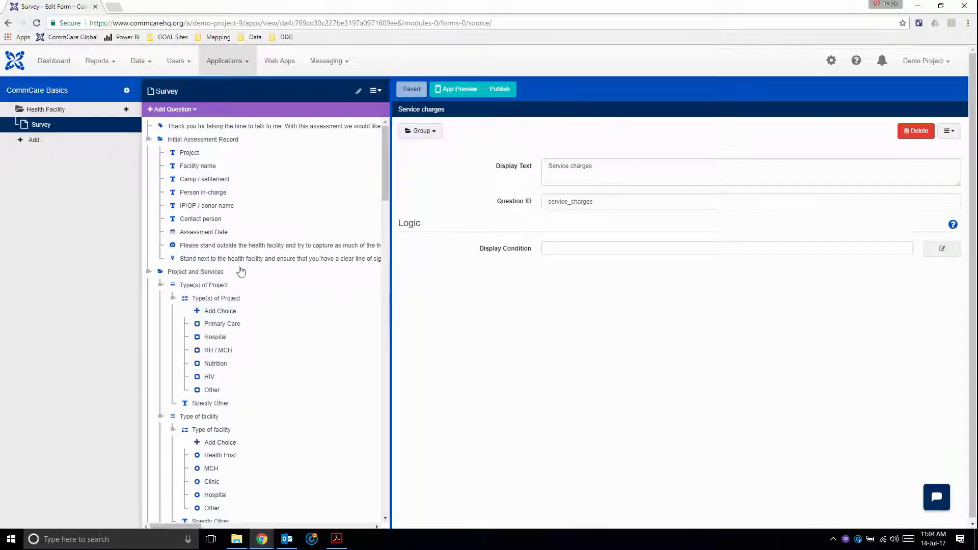
Step: Collapse all Survey groups, expand only Access to Health, and briefly check the assessment PDF
click(375, 90)
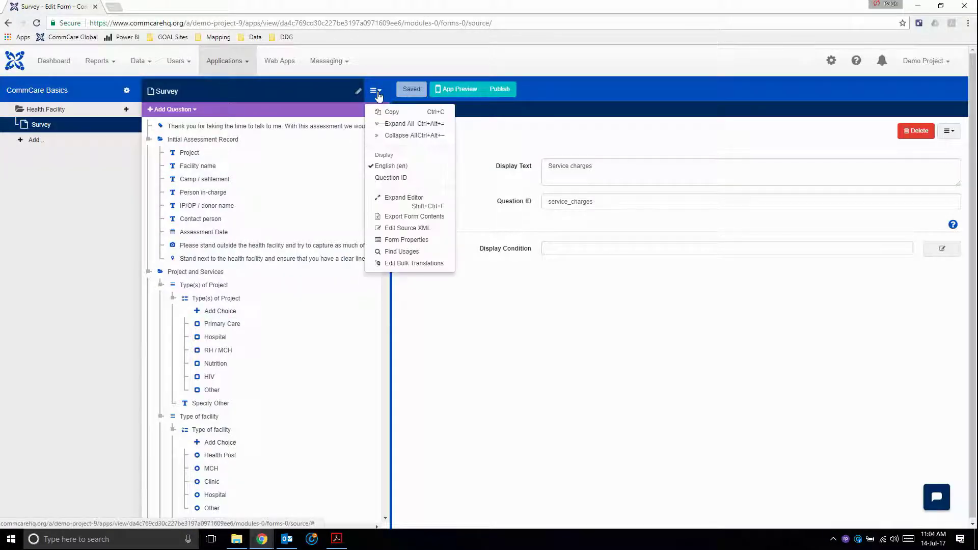
click(399, 136)
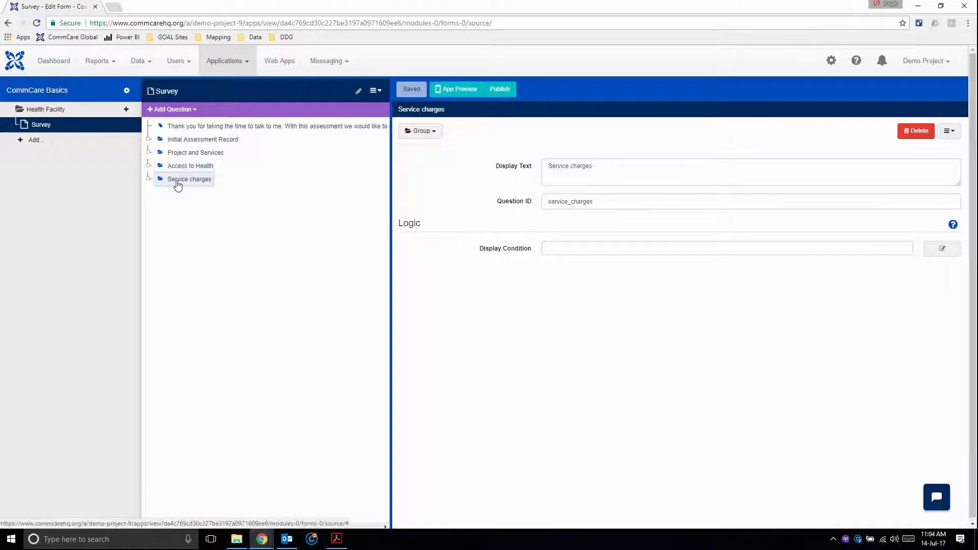
click(149, 167)
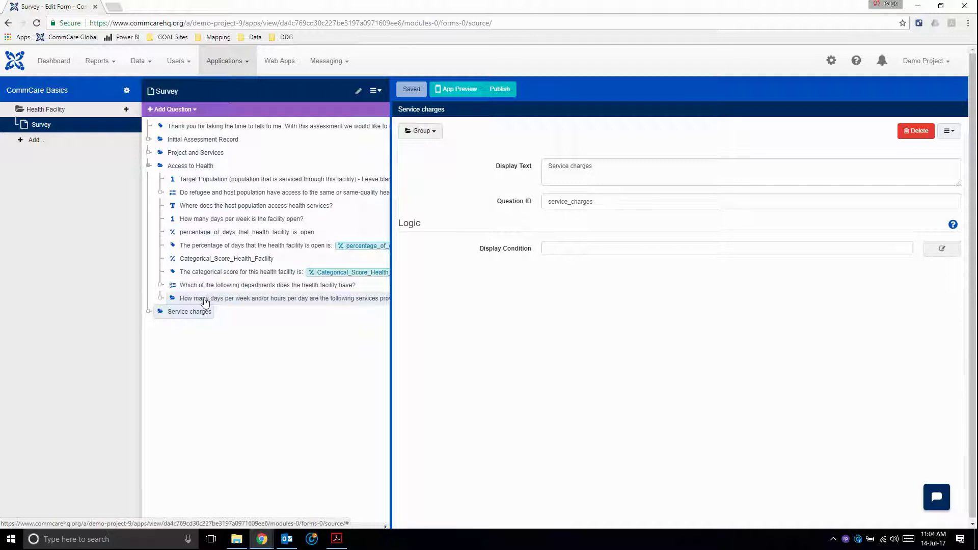
key(alt+Tab)
scroll(348, 301, up, 5)
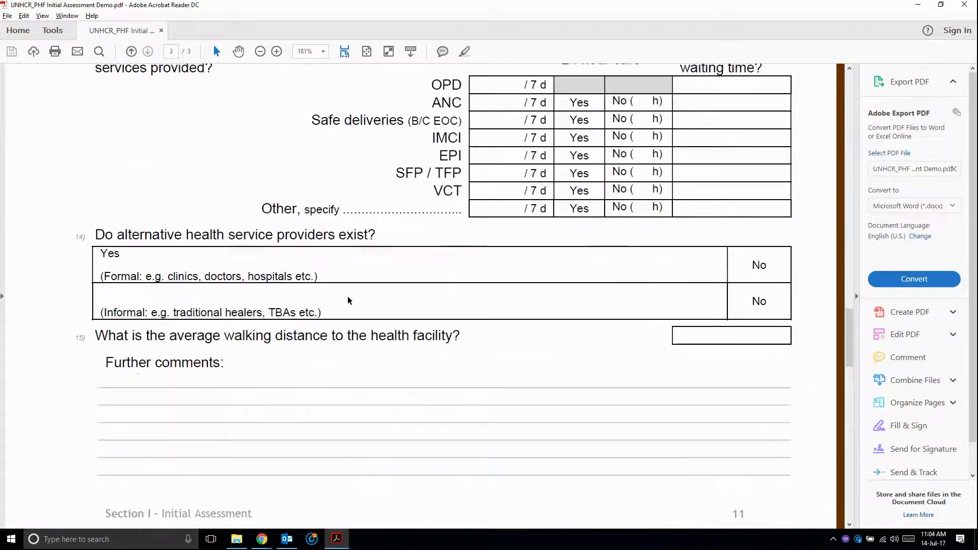
scroll(347, 301, up, 3)
key(alt+Tab)
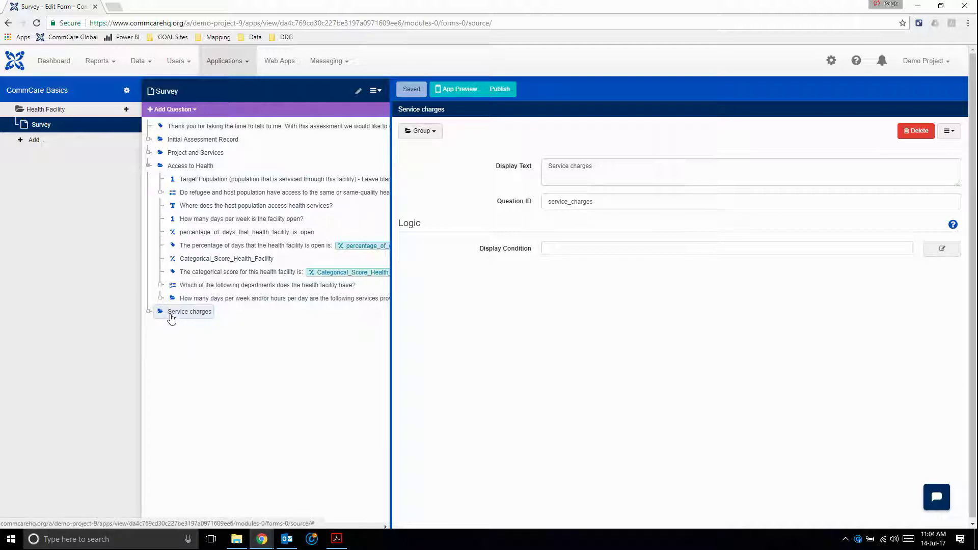
Step: Drag Service charges into Access to Health below the service-hours question, redoing the drop once
drag(171, 316, 167, 177)
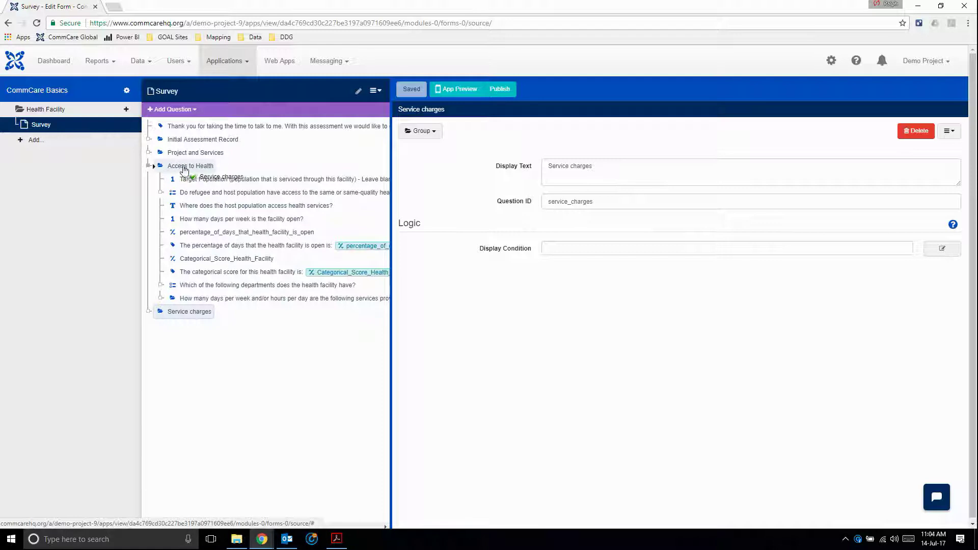
mouse_move(166, 178)
mouse_down()
mouse_move(194, 170)
mouse_move(165, 184)
mouse_move(176, 170)
mouse_up()
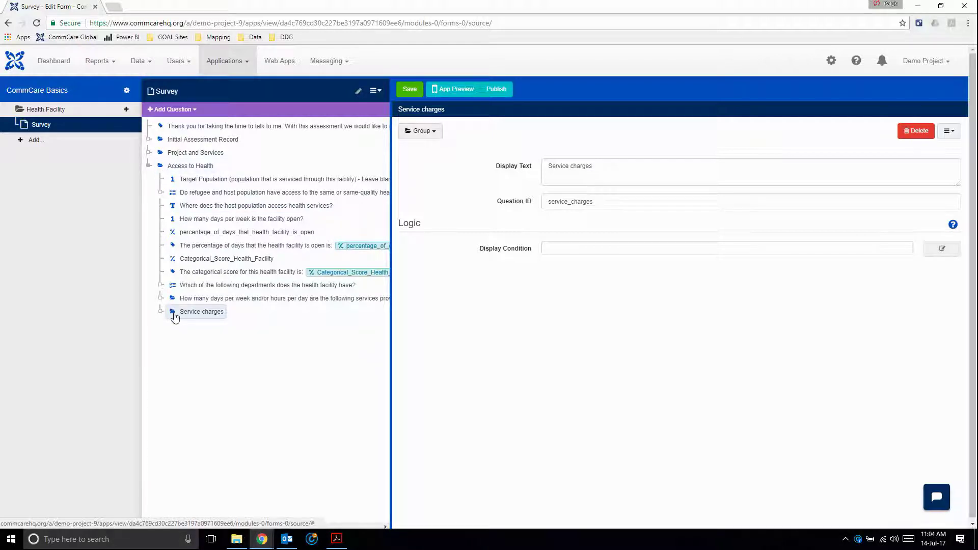
drag(174, 315, 161, 177)
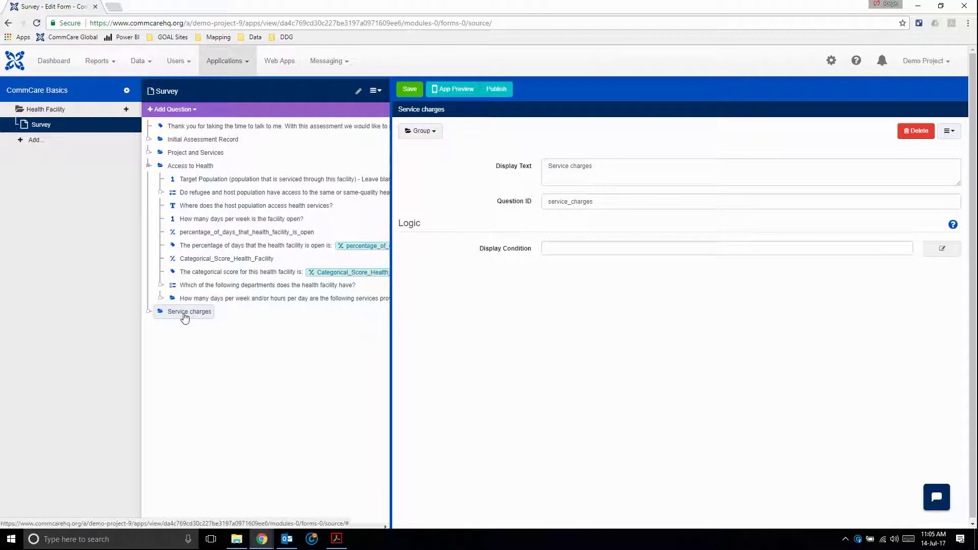
drag(182, 316, 183, 176)
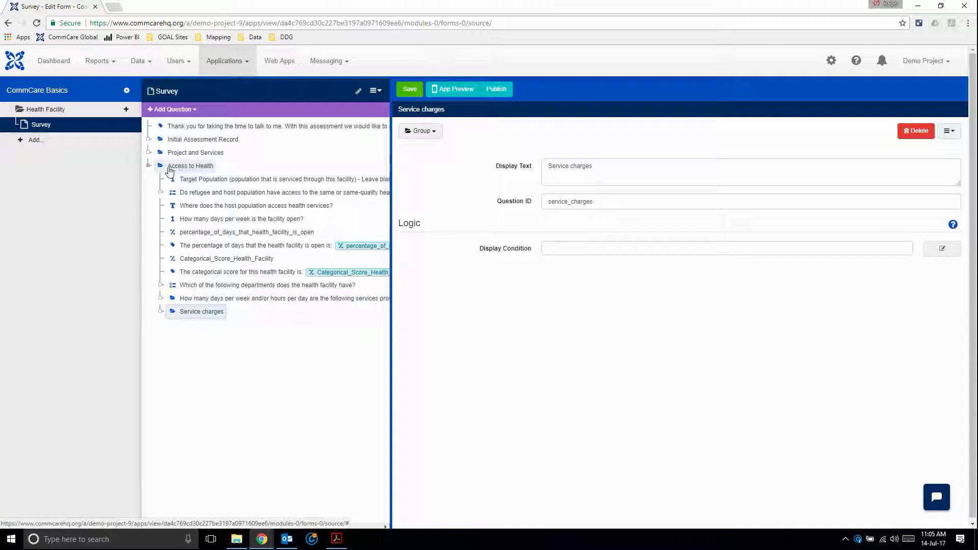
click(149, 166)
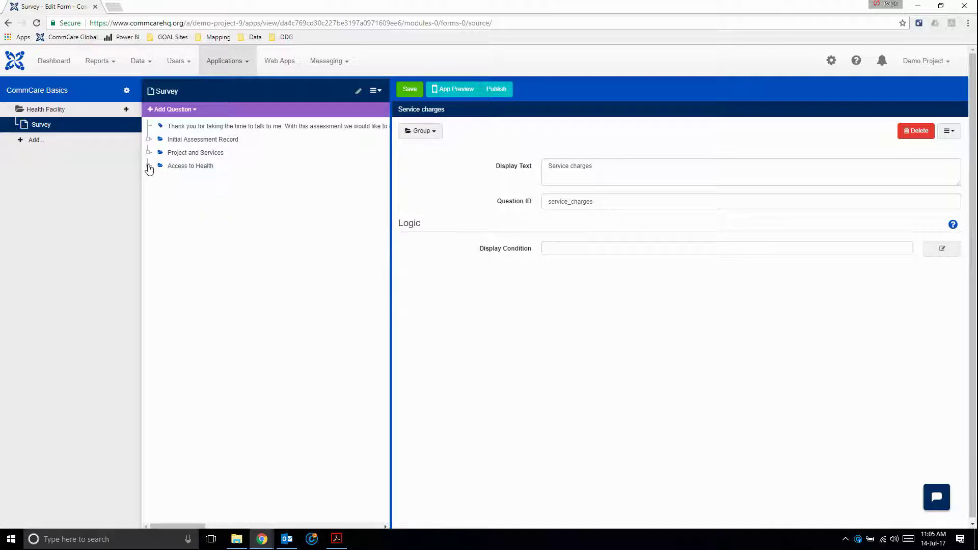
click(150, 166)
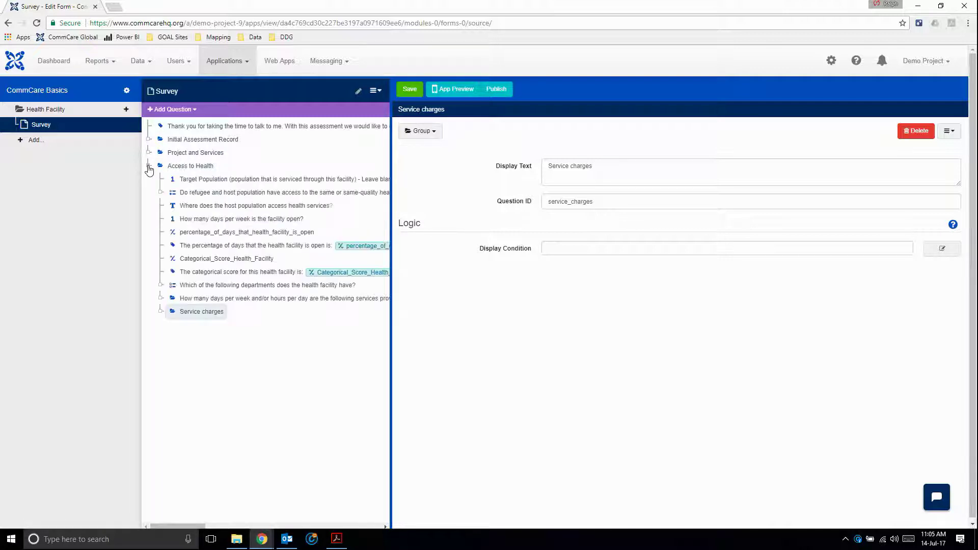
click(149, 167)
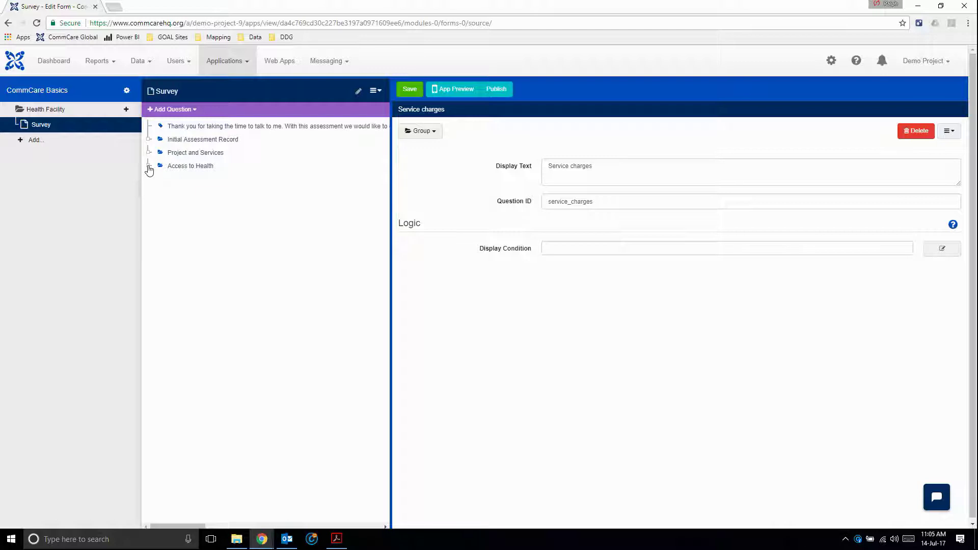
click(151, 167)
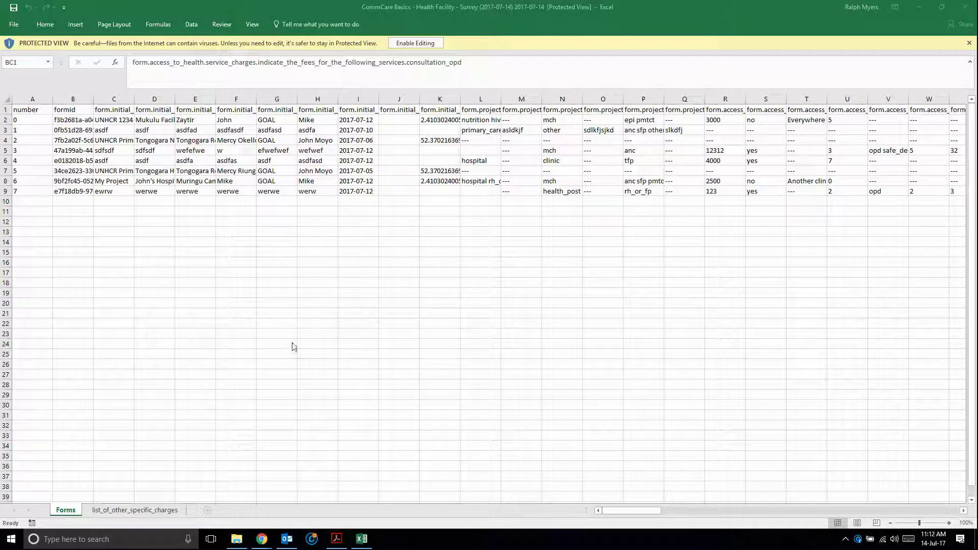
Step: Scroll the Forms sheet to column AS and read its full how-many-days header
click(635, 510)
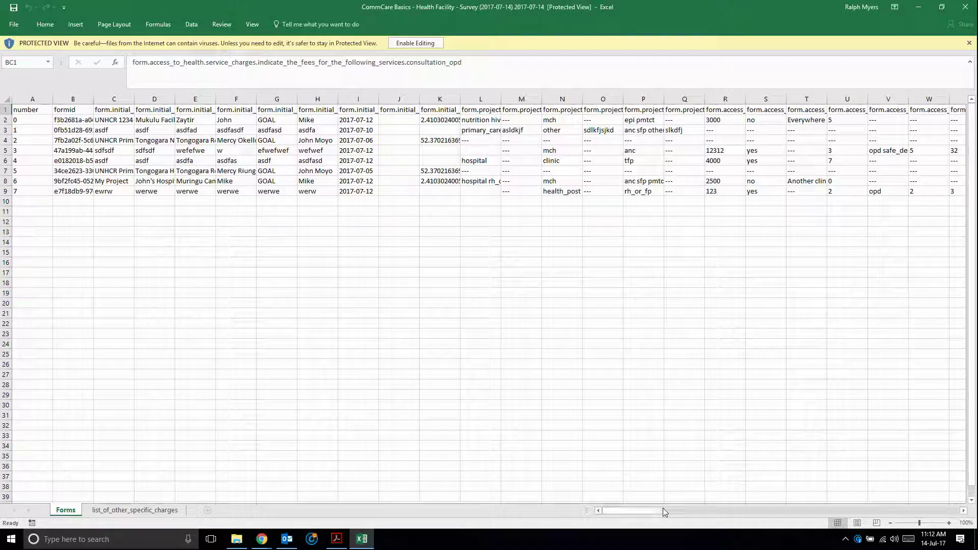
drag(666, 510, 850, 511)
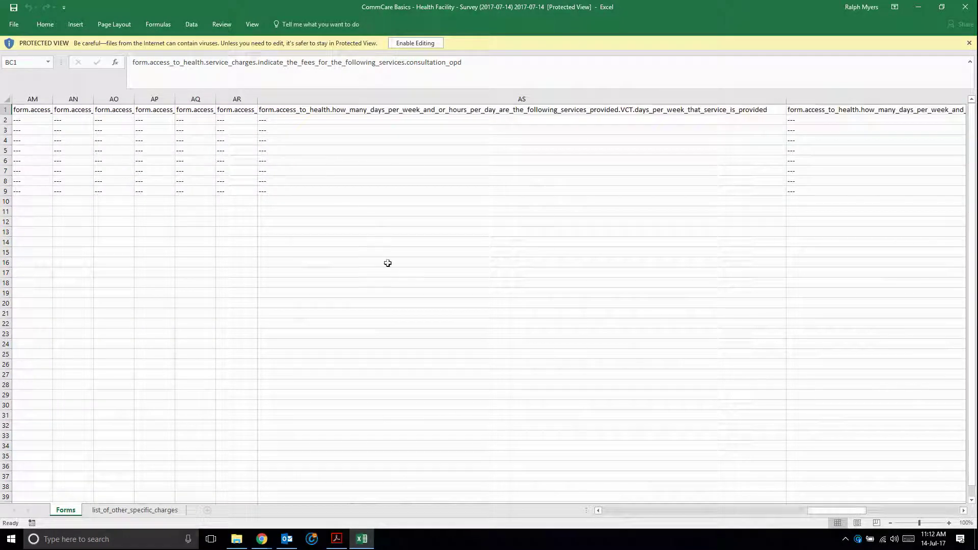
click(365, 110)
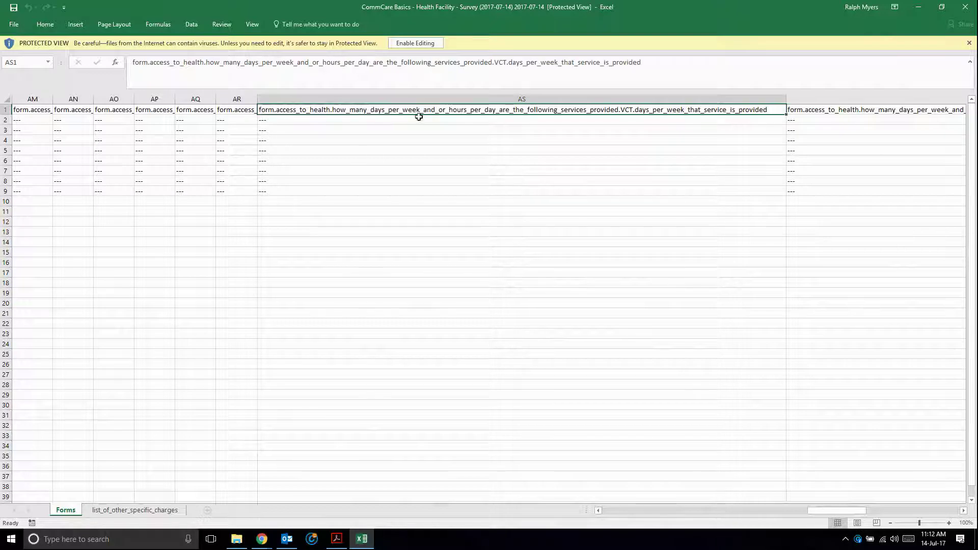
key(alt+Tab)
Step: Show the PDF's page 2 question 13 table of service days per week
key(alt+Tab)
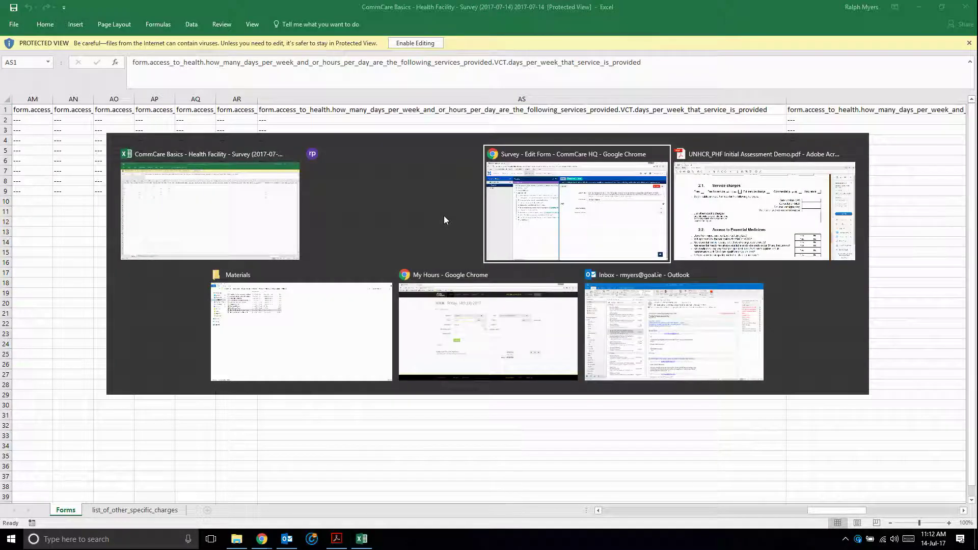
key(alt+Tab)
scroll(428, 271, up, 5)
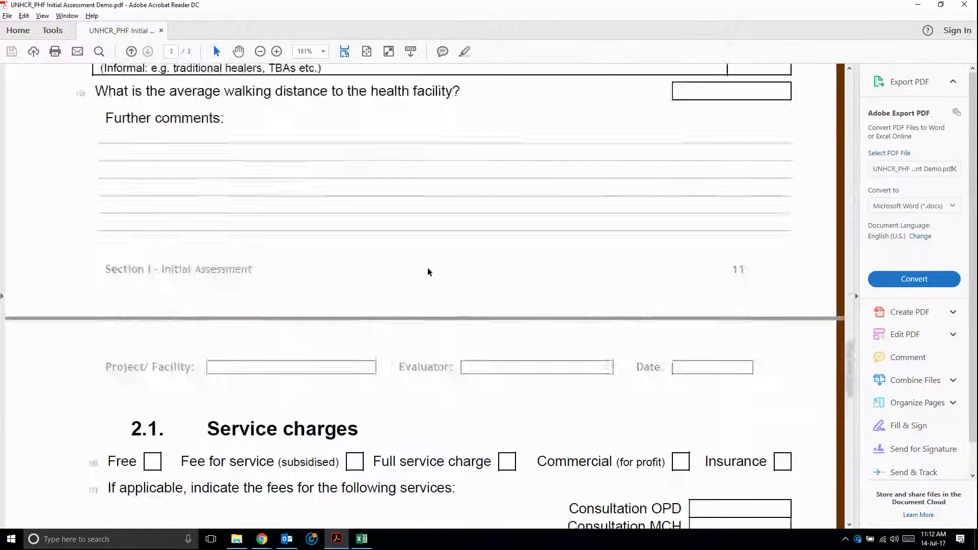
scroll(428, 271, up, 5)
scroll(428, 272, down, 6)
scroll(429, 271, down, 2)
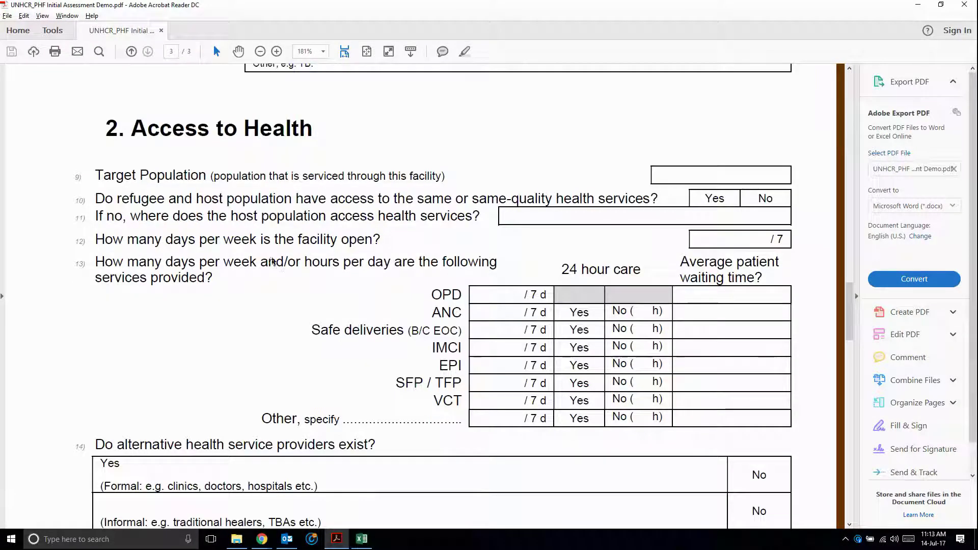
scroll(341, 275, up, 1)
key(alt+Tab)
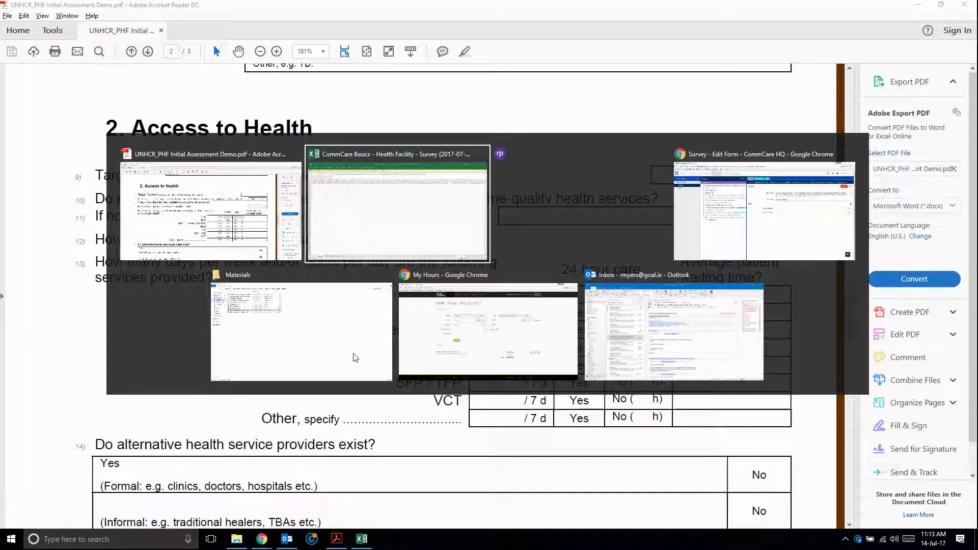
Step: Show cell AS1's full VCT days-per-week header, dismissing the Protected View dialog
key(alt+Tab)
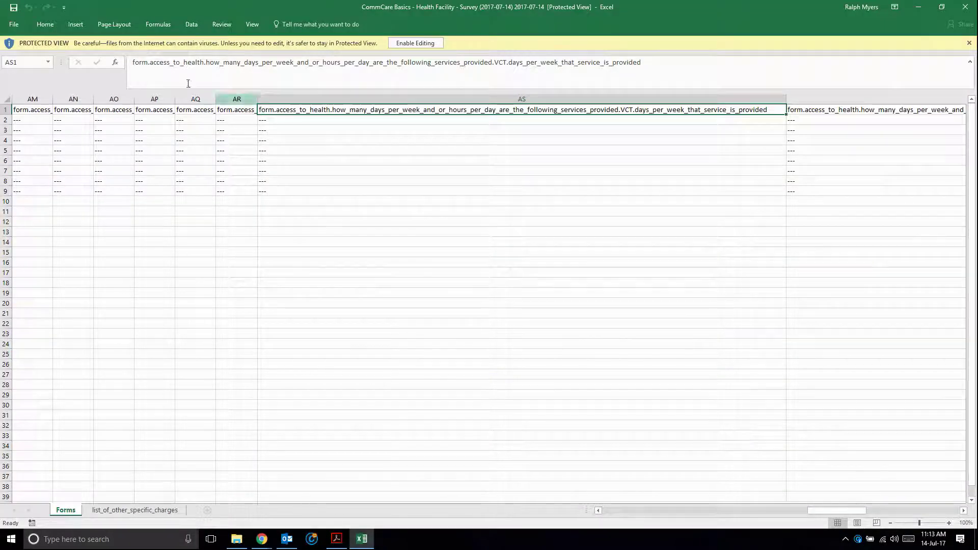
click(152, 67)
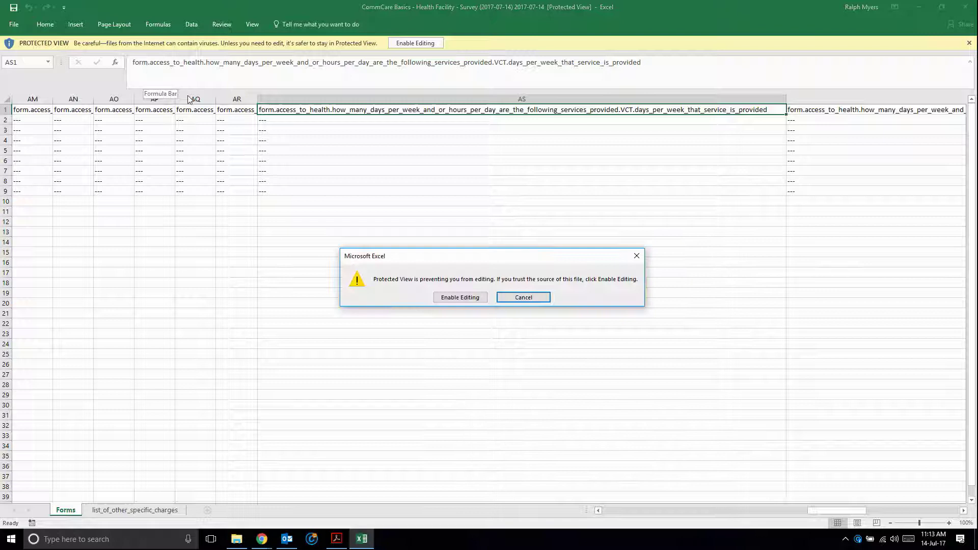
click(523, 298)
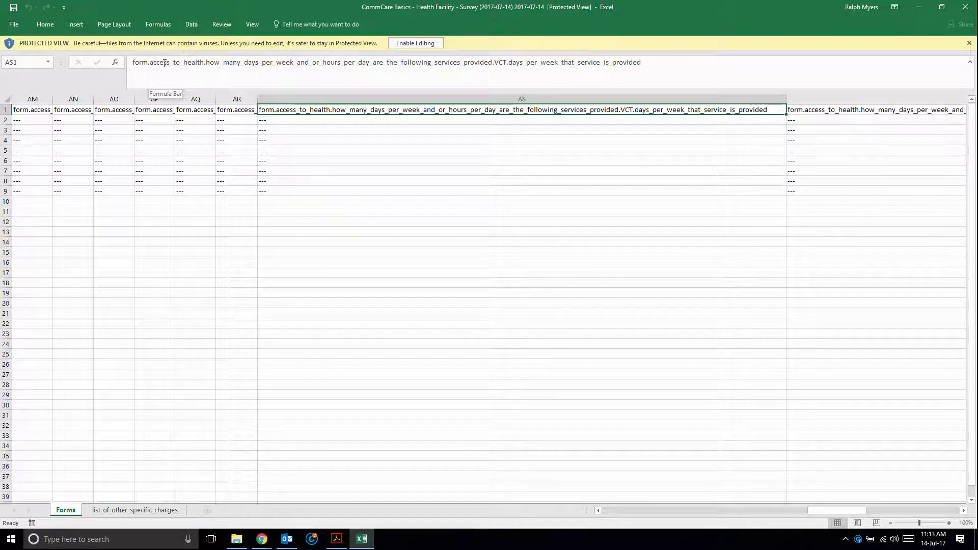
Step: Select Access to Health, then open the how_many_days_per_week_and_or_hours_per_day services group
key(alt+Tab)
key(alt+Tab)
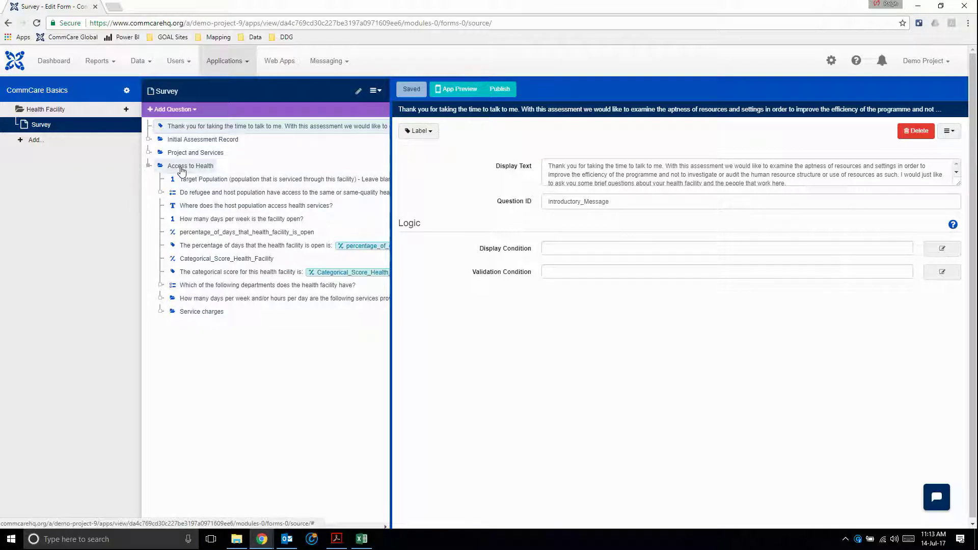
click(190, 166)
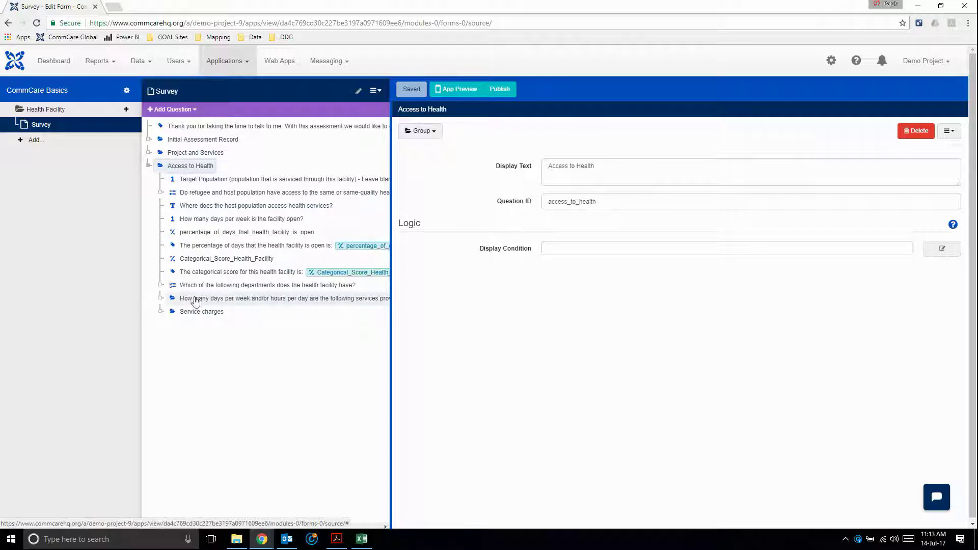
click(230, 299)
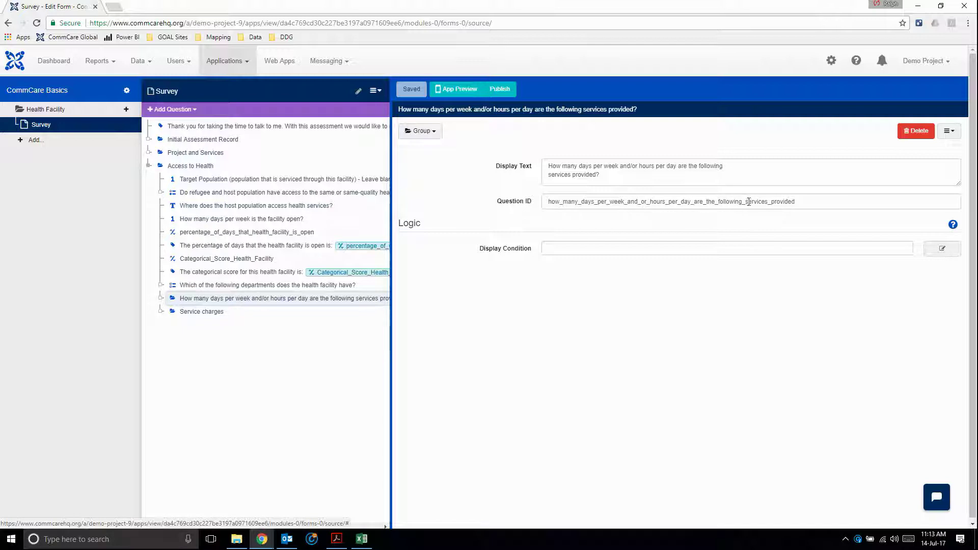
Step: Compare the CommCare question ID with Excel's AS1 VCT header, dismissing Protected View again
key(alt+Tab)
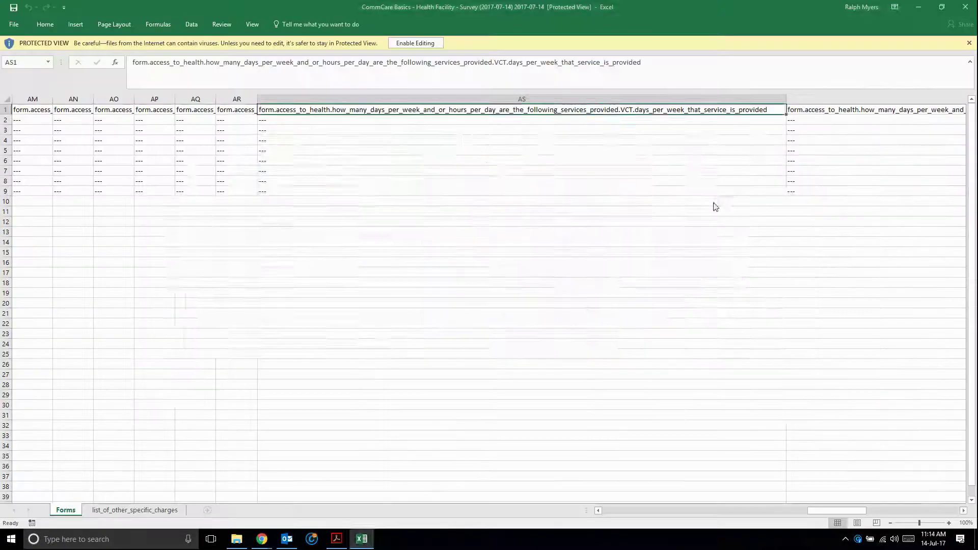
key(alt+Tab)
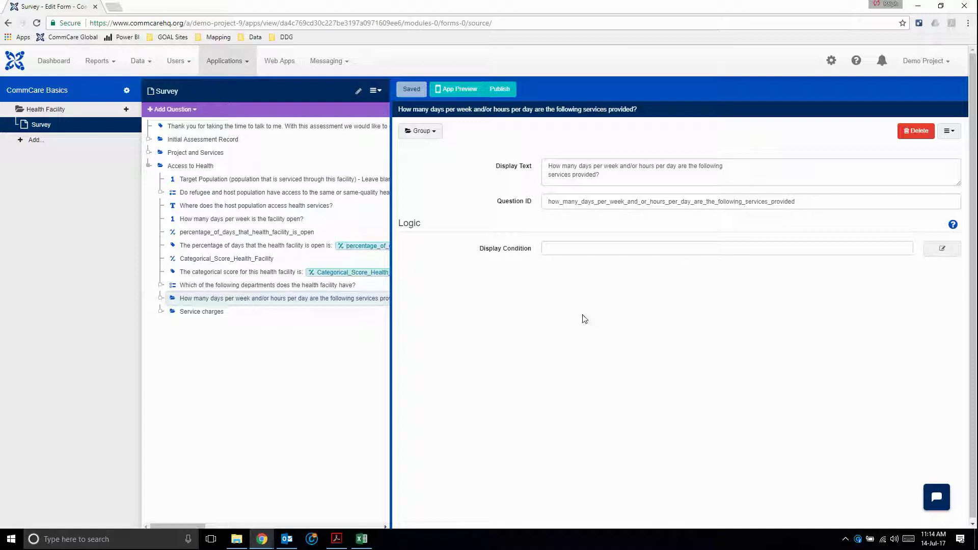
key(alt+Tab)
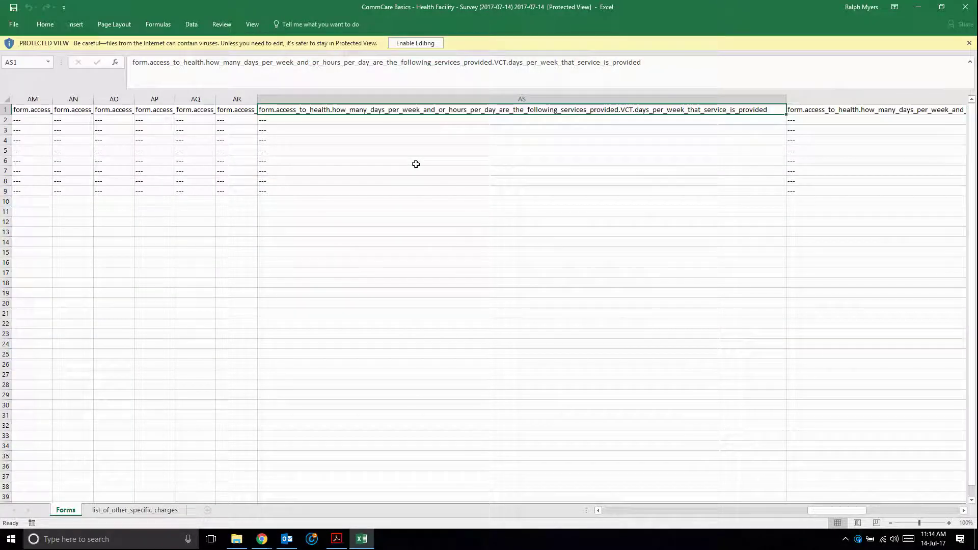
key(alt+Tab)
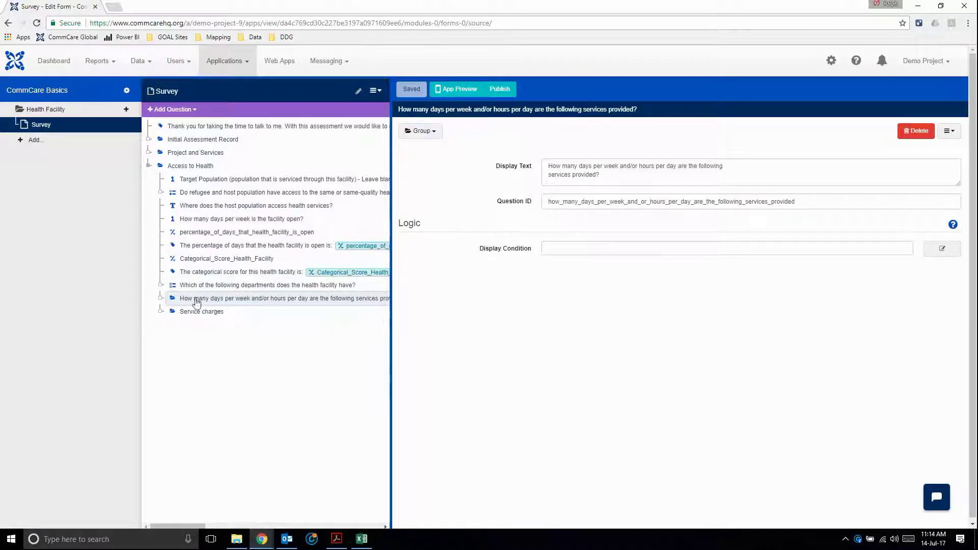
key(alt+Tab)
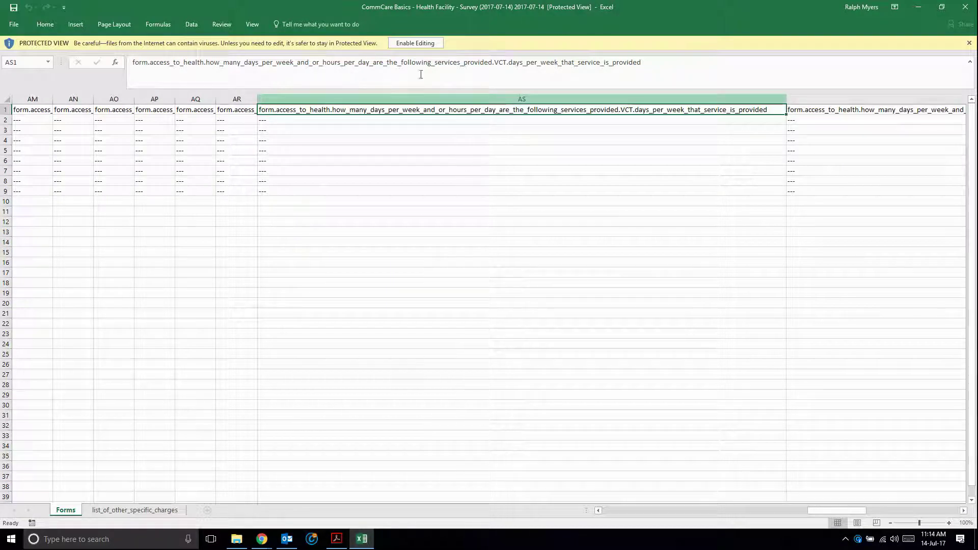
click(207, 66)
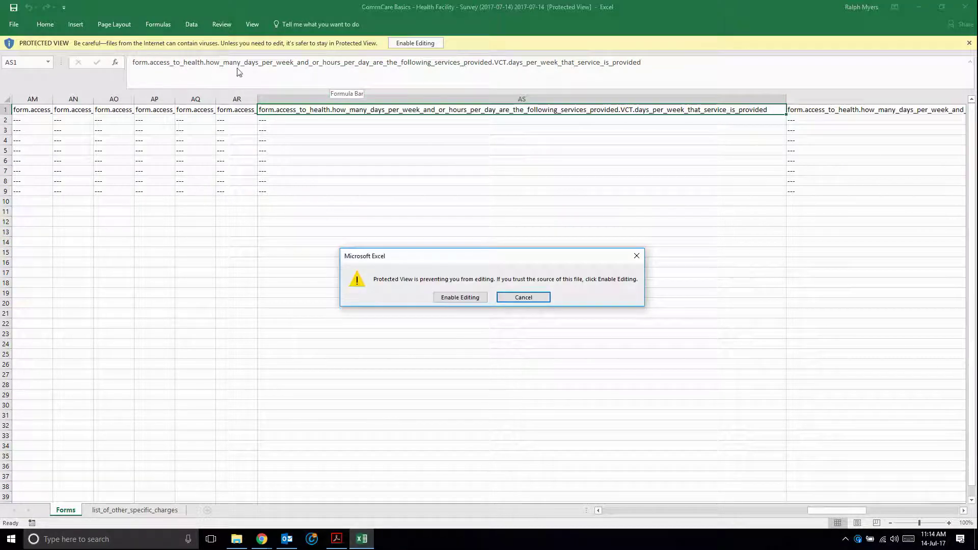
click(521, 298)
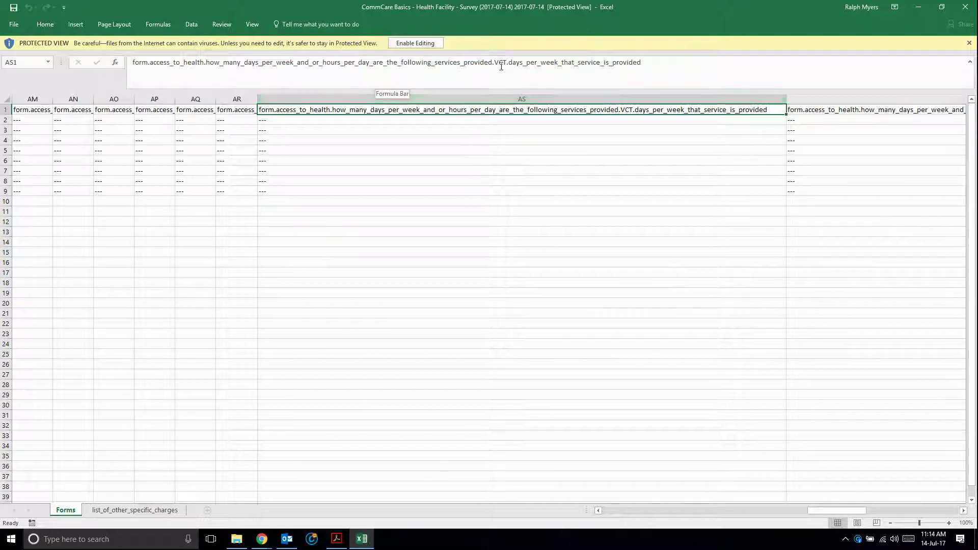
key(alt+Tab)
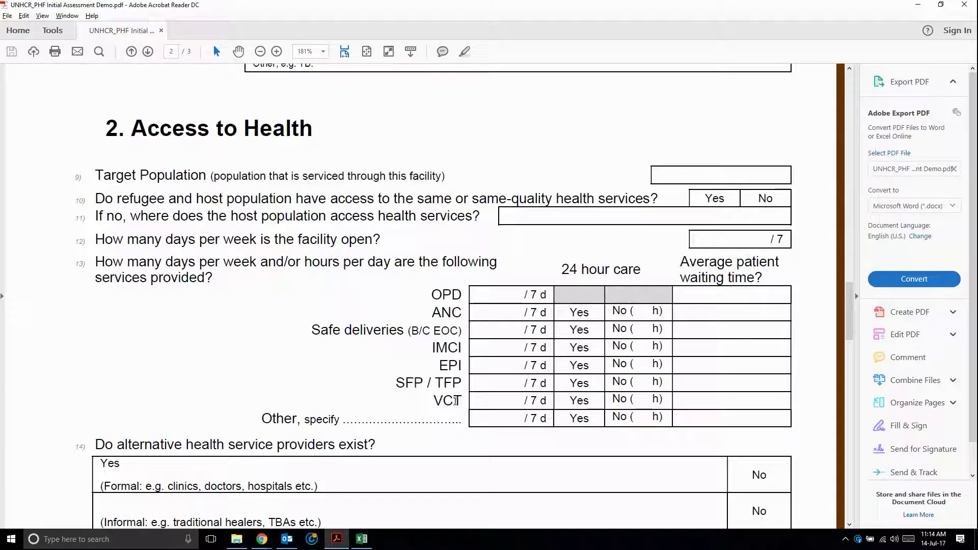
key(alt+Tab)
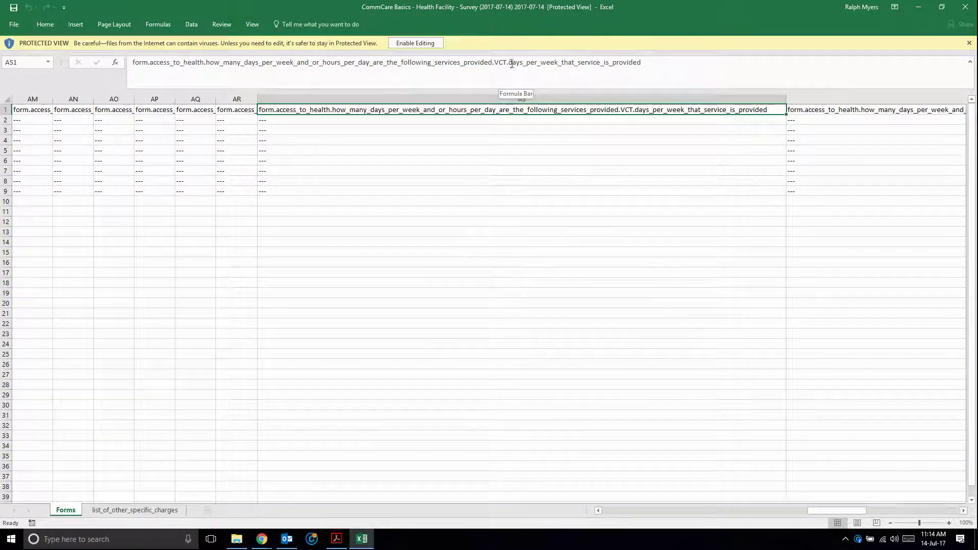
key(alt+Tab)
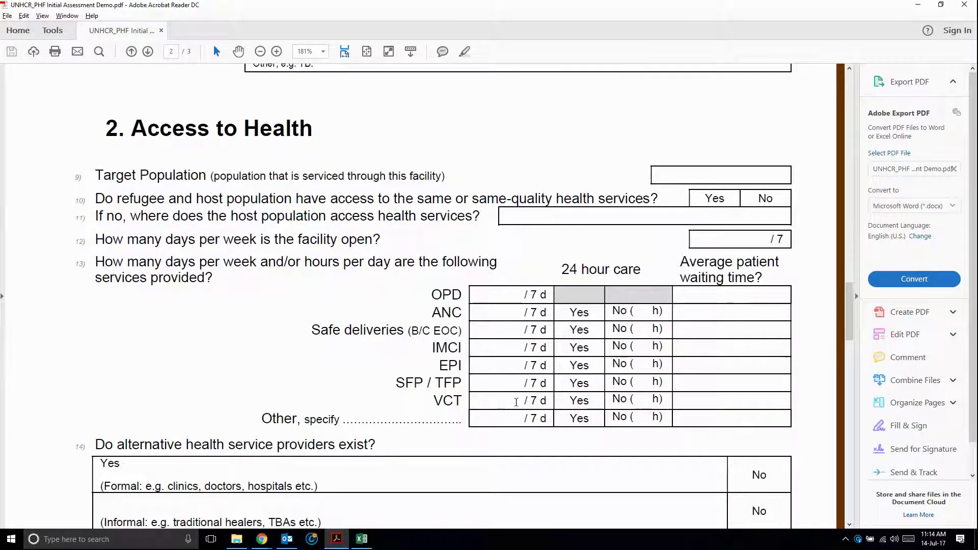
key(alt+Tab)
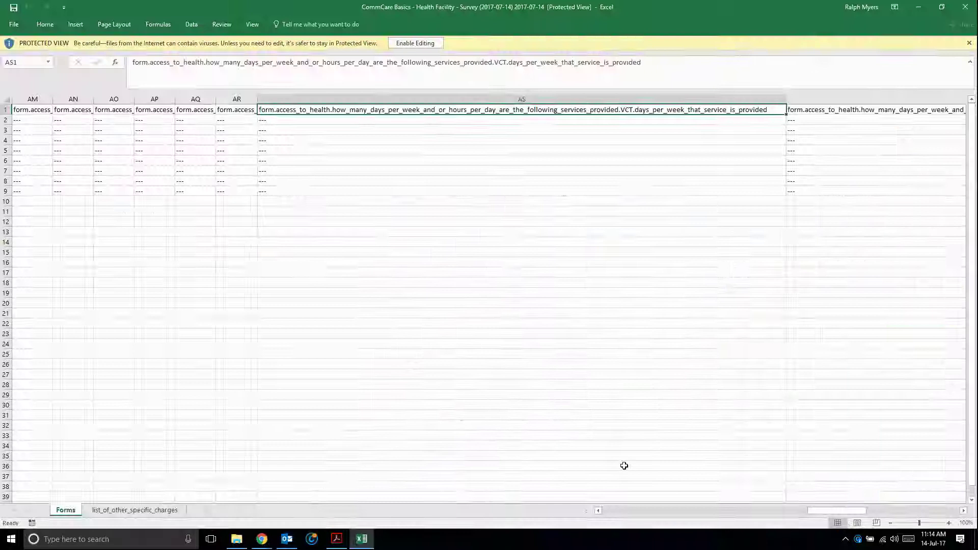
drag(817, 511, 857, 511)
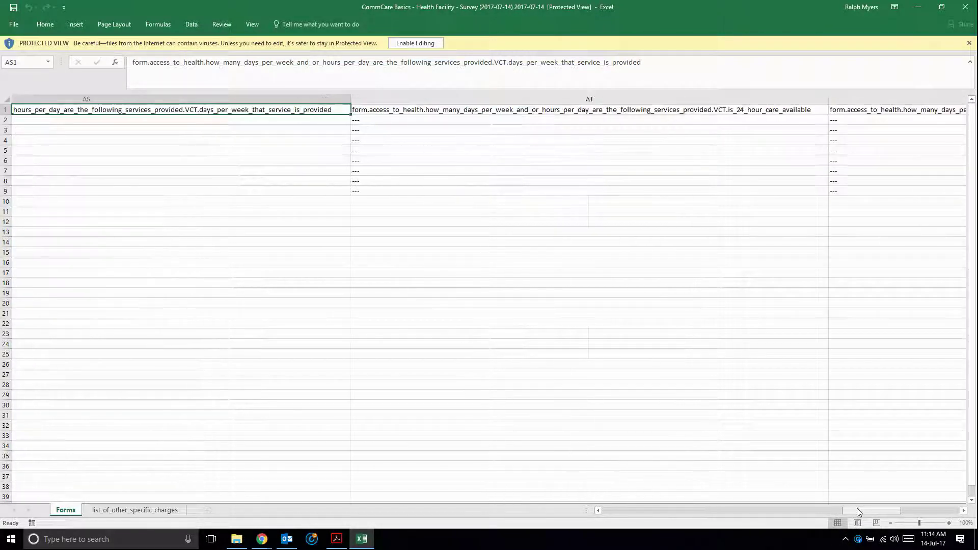
key(alt+Tab)
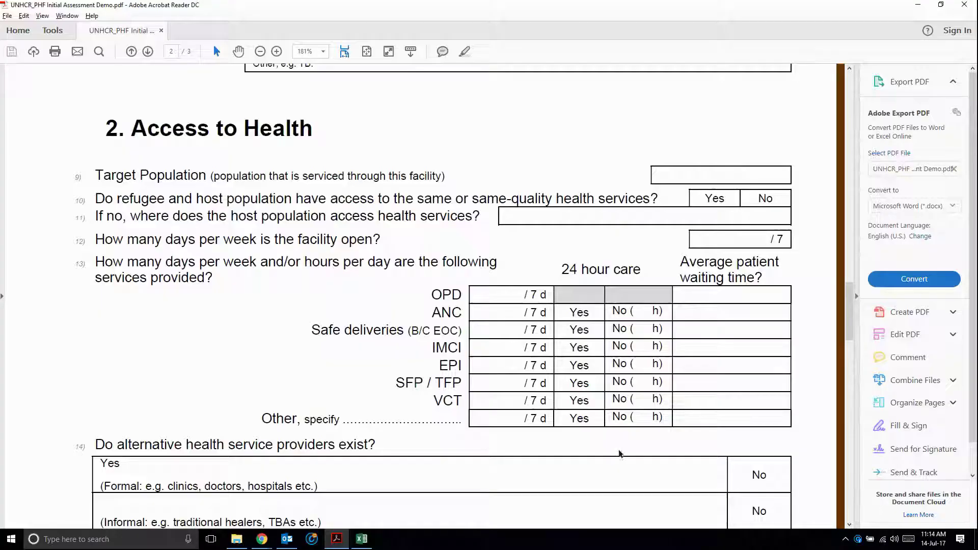
key(alt+Tab)
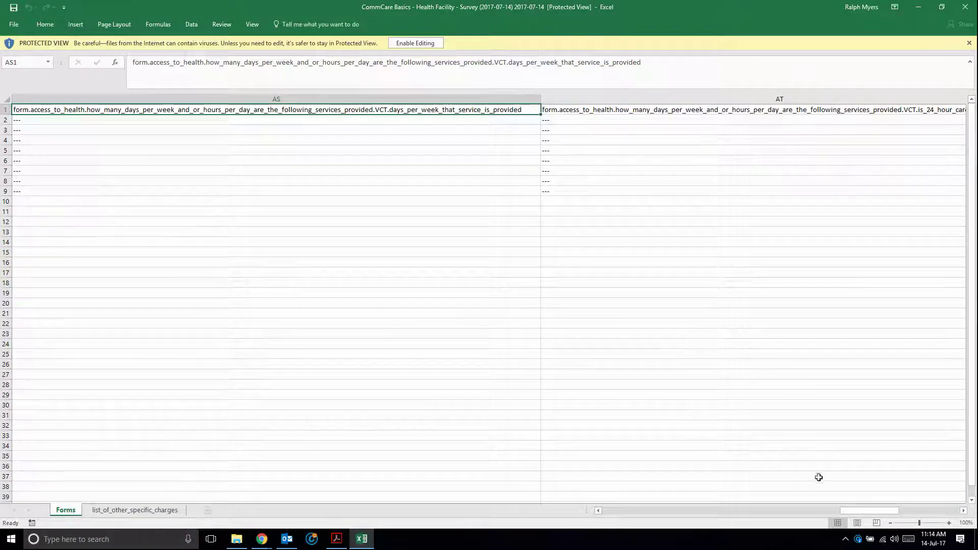
drag(857, 511, 861, 513)
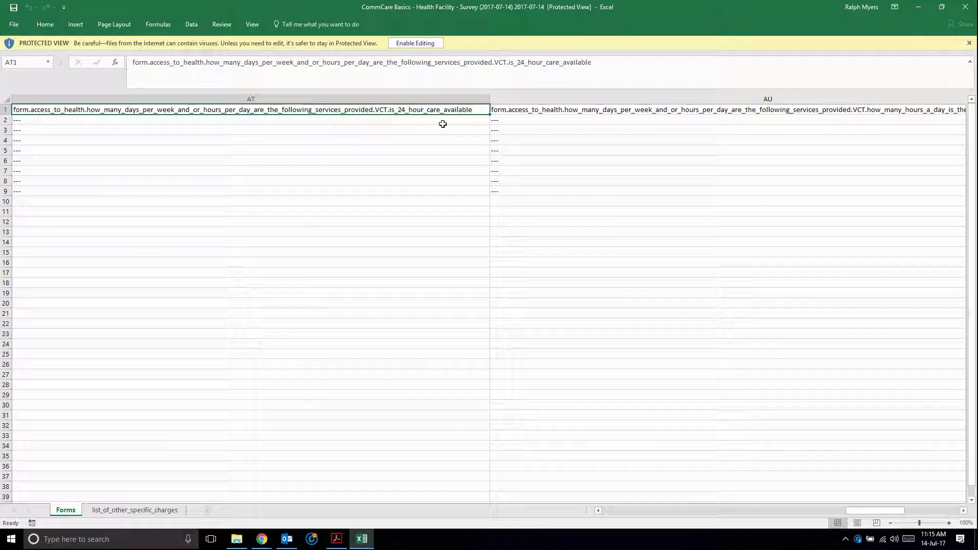
Step: Step right along the header row from AU1 to column BA, past the how_many_days columns
key(Right)
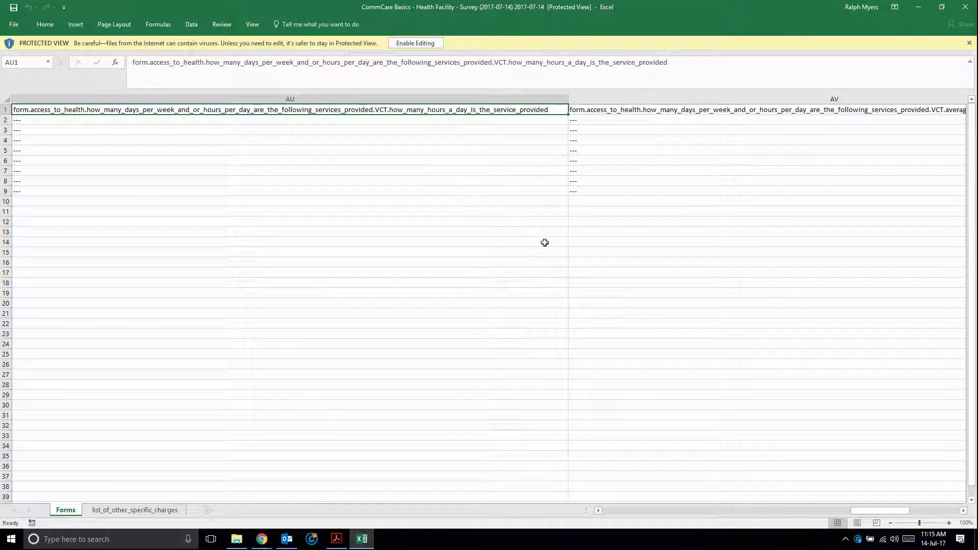
key(Right)
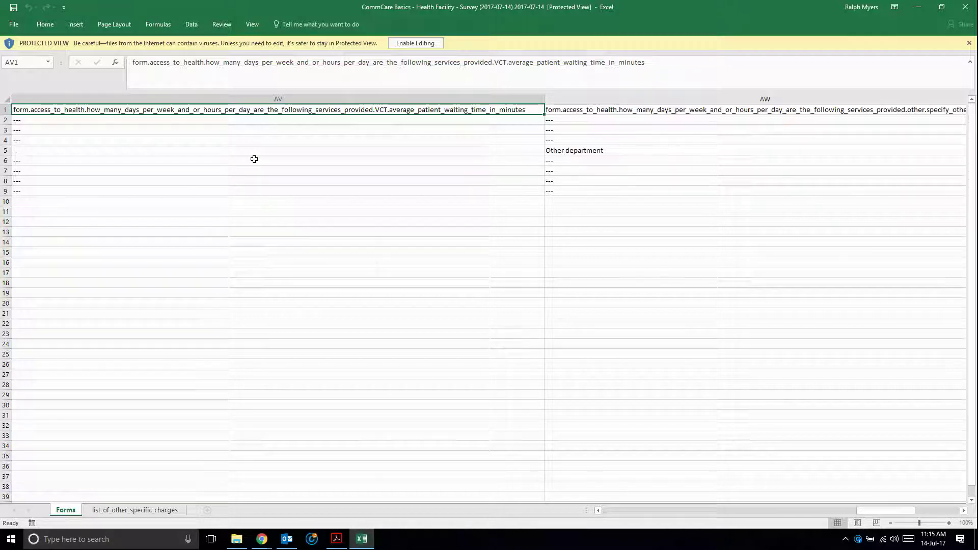
key(Right)
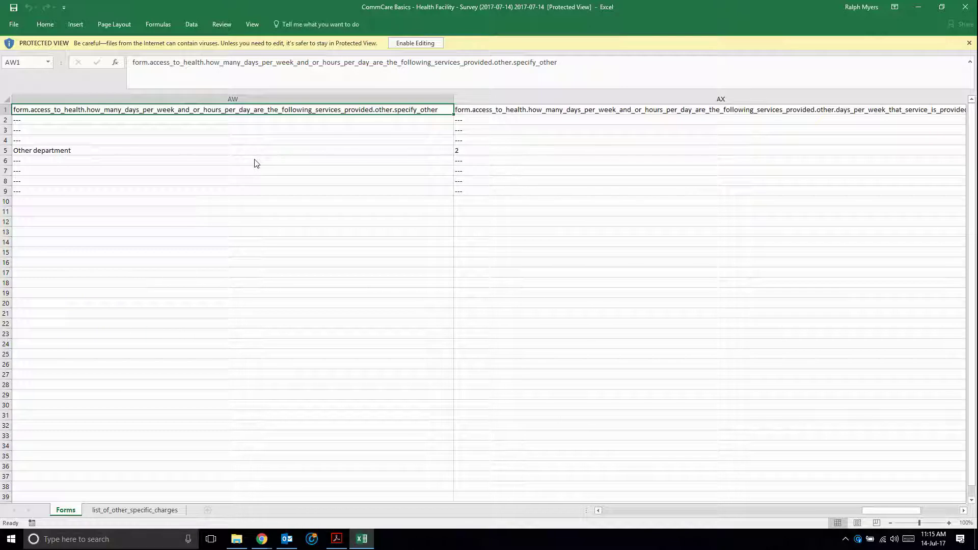
key(Right)
key(Right)
key(Right)
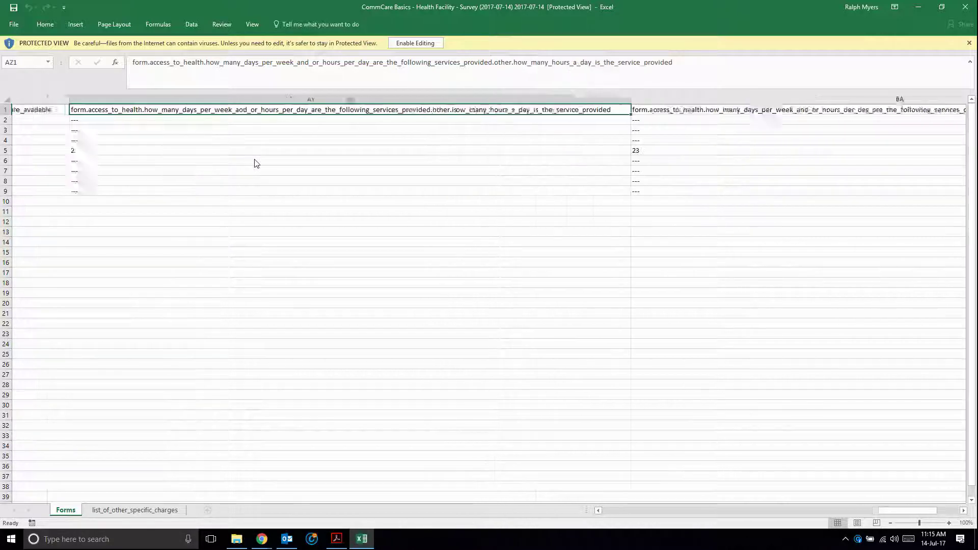
key(Right)
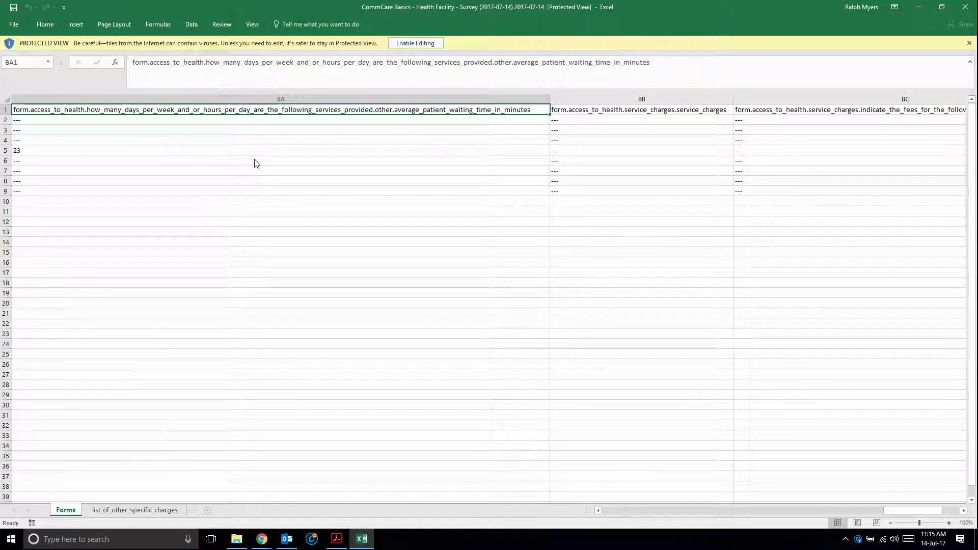
key(Right)
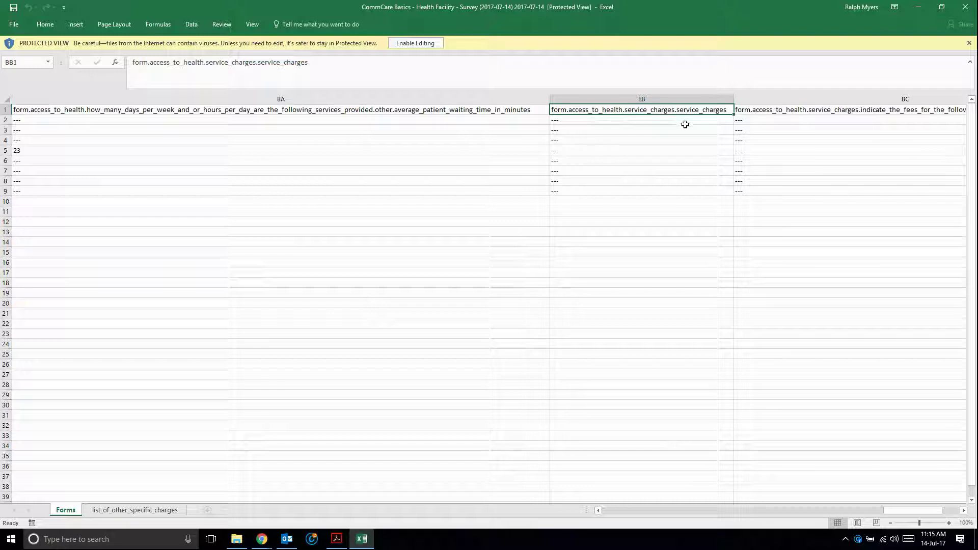
Step: Expand Service charges and its multiple-choice question to show the five fee choices, then return to Excel
key(alt+Tab)
key(alt+Tab)
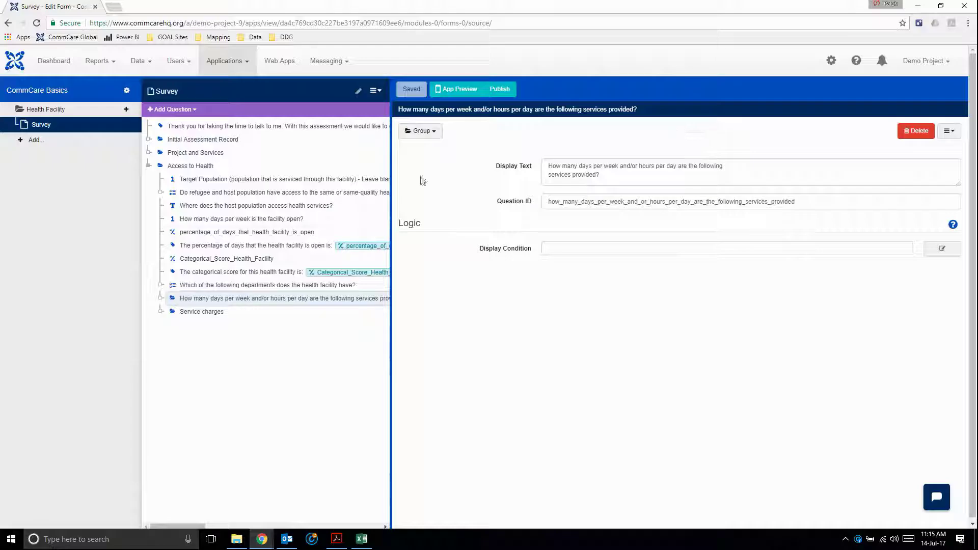
click(195, 314)
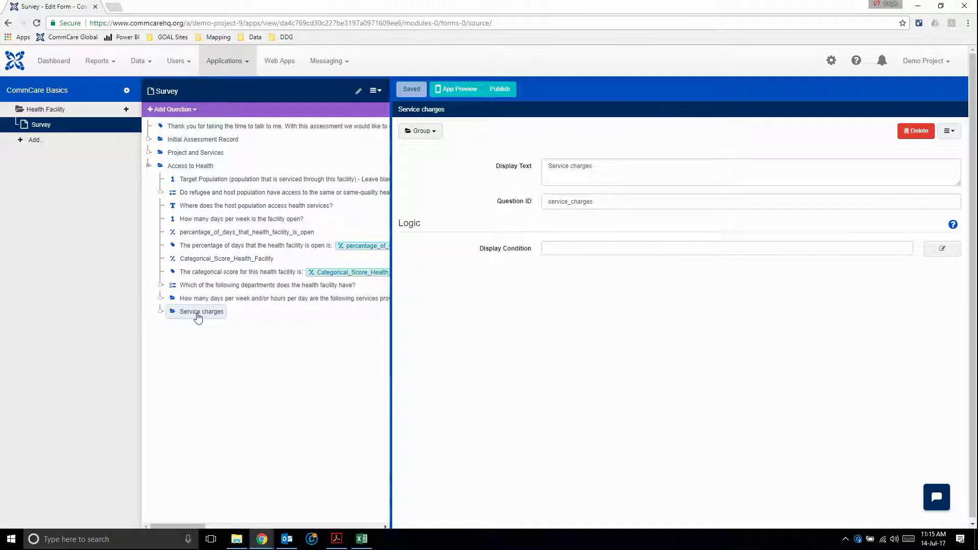
click(162, 312)
click(213, 324)
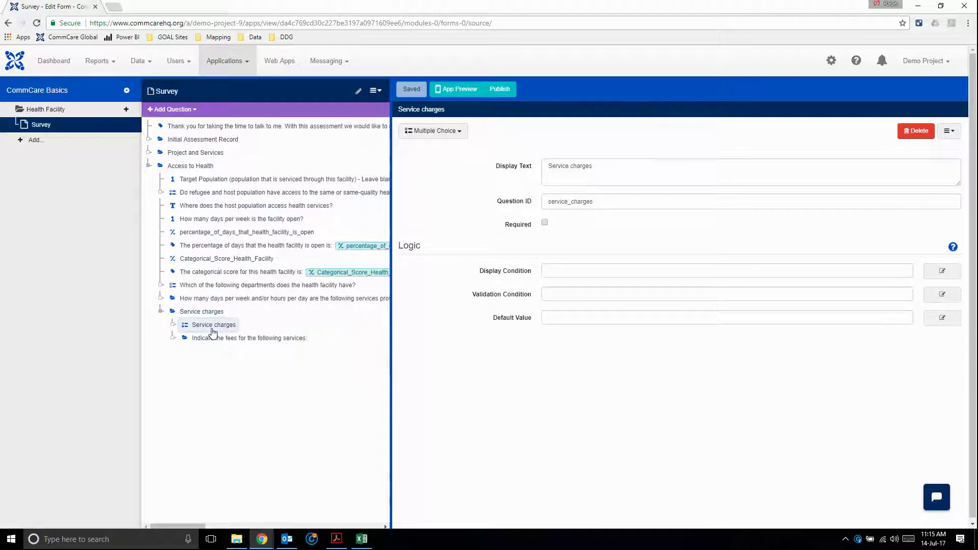
click(173, 325)
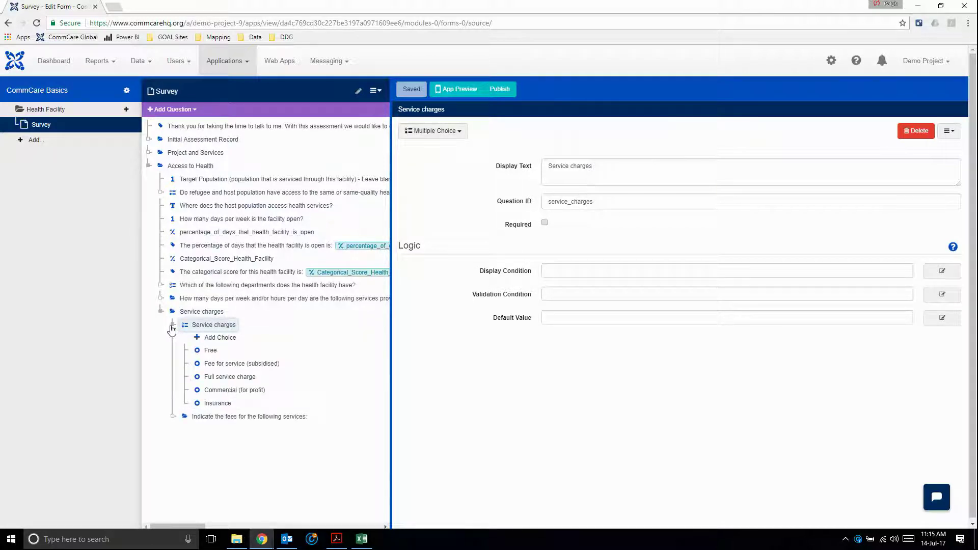
click(201, 312)
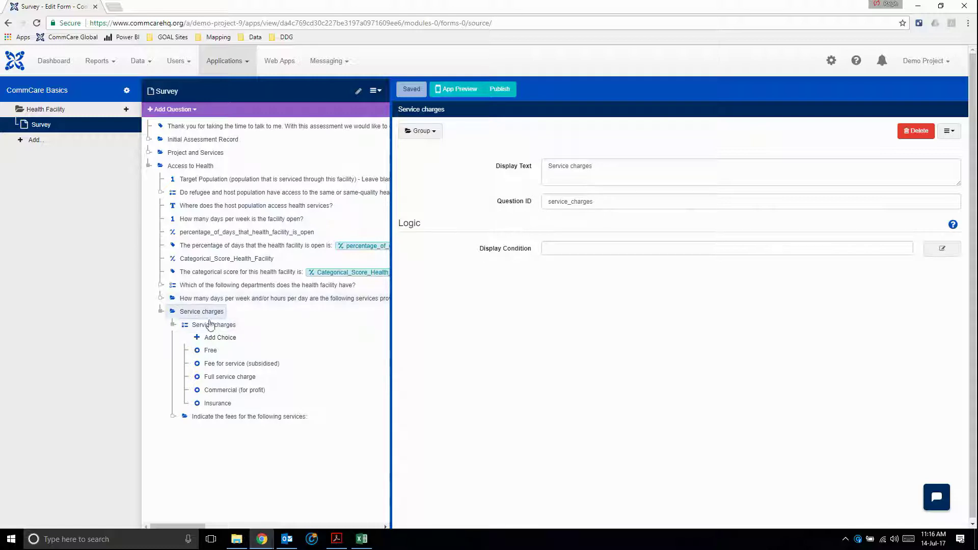
click(214, 325)
key(alt+Tab)
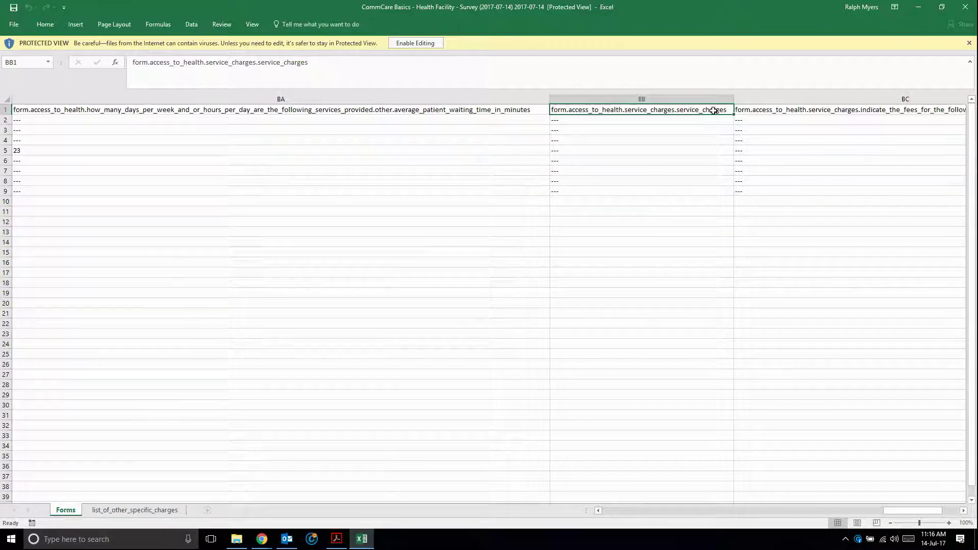
Step: Inspect the empty service_charges cells BB2:BB9, then select the consultation_opd header in BC1
drag(632, 121, 616, 190)
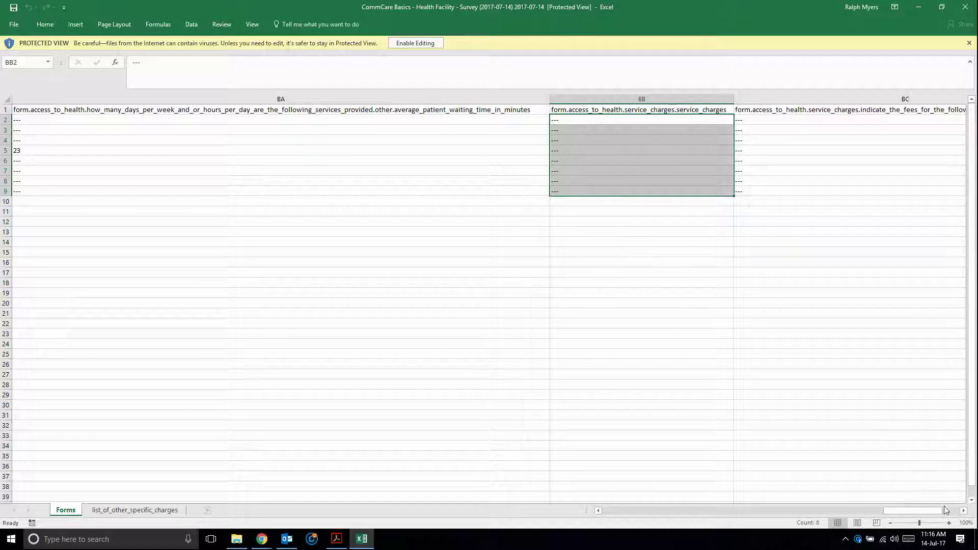
click(962, 511)
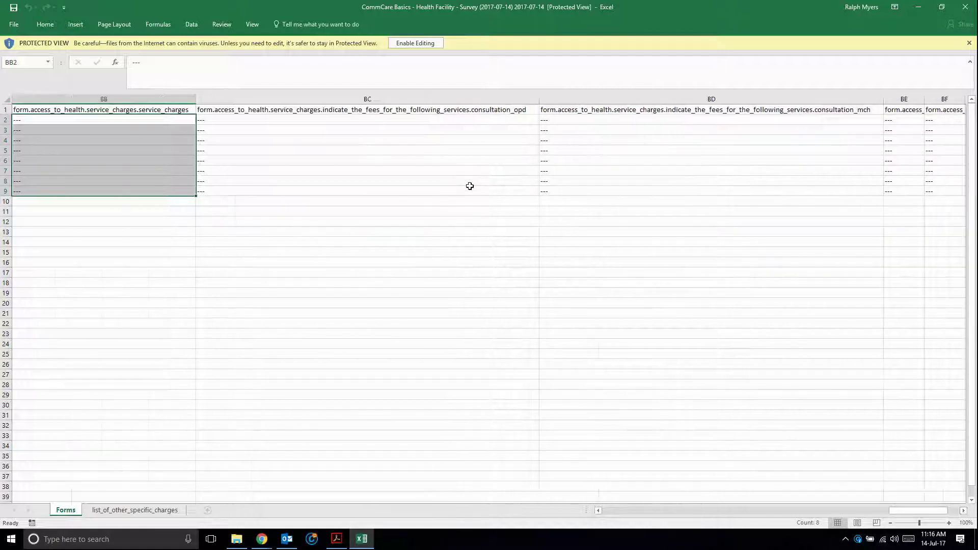
click(400, 112)
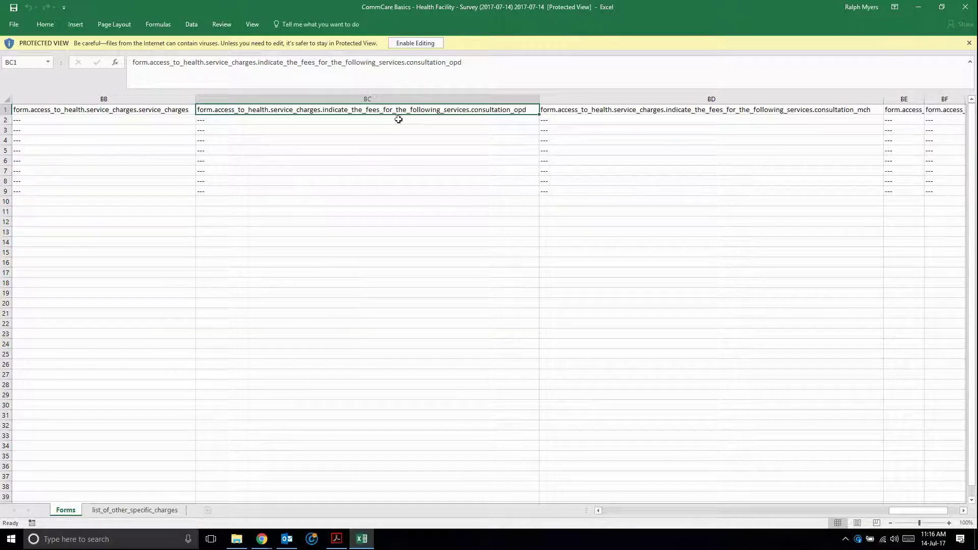
Step: In the CommCare form builder, open Consultation OPD under the fees for services group
key(alt+Tab)
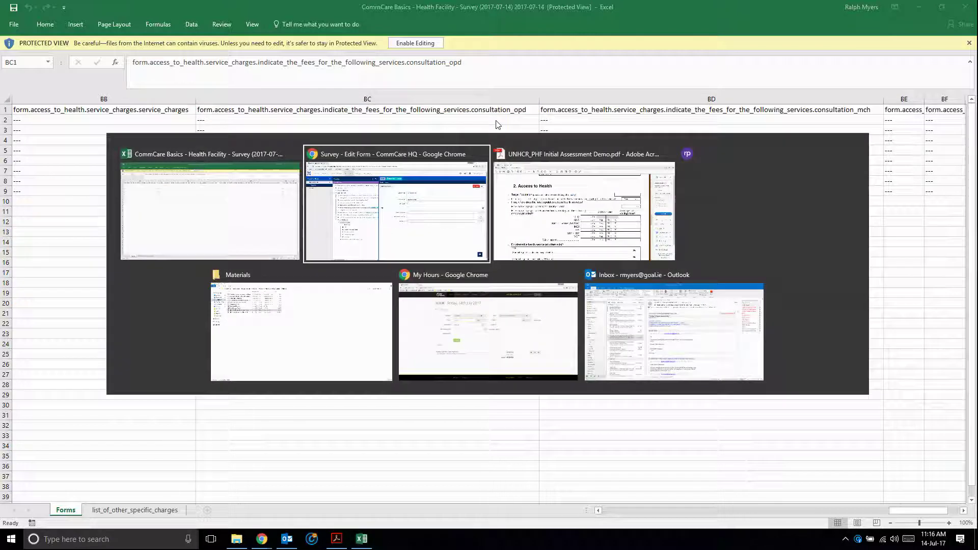
key(alt+Tab)
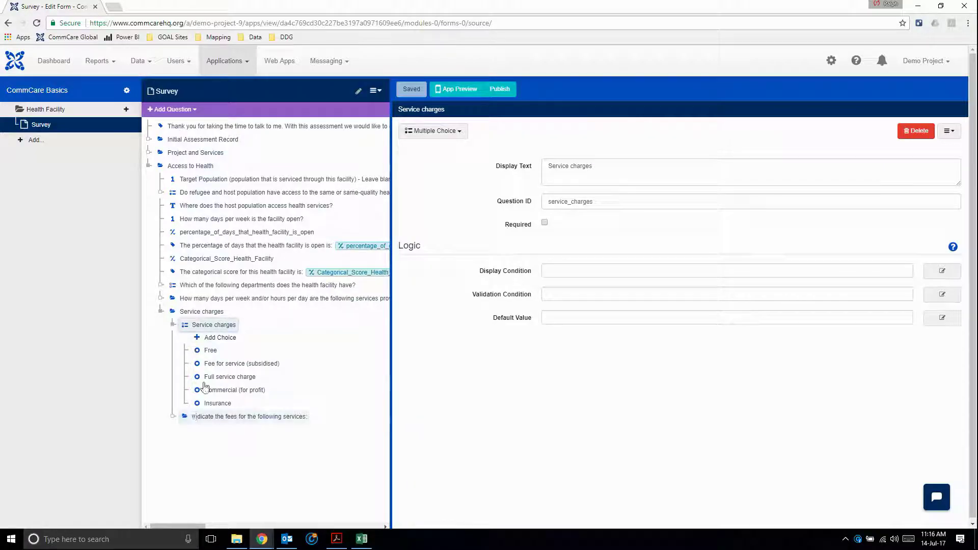
click(248, 416)
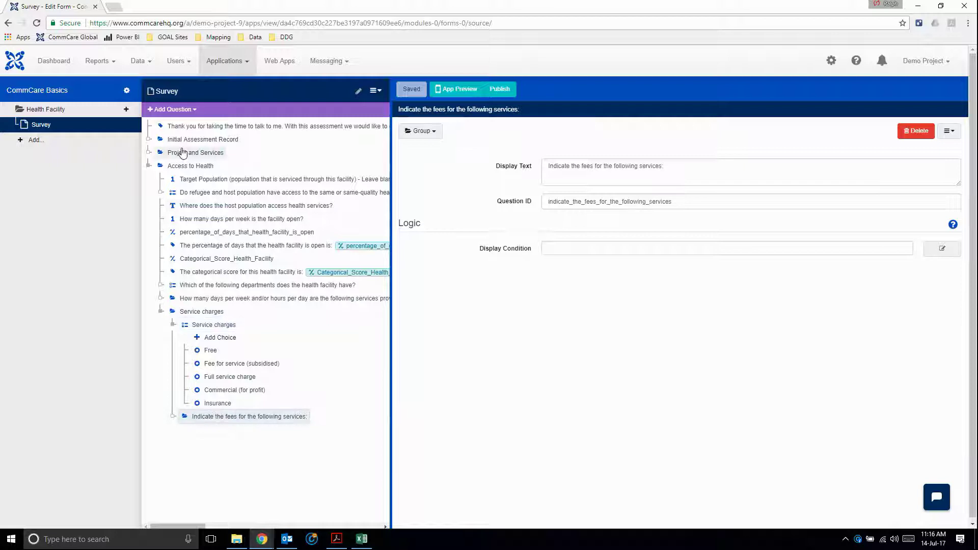
click(182, 167)
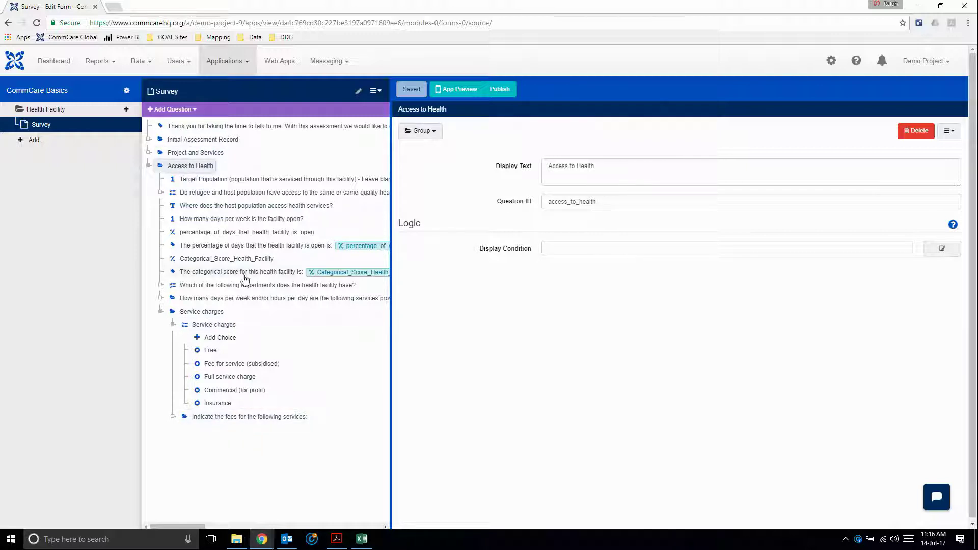
click(195, 313)
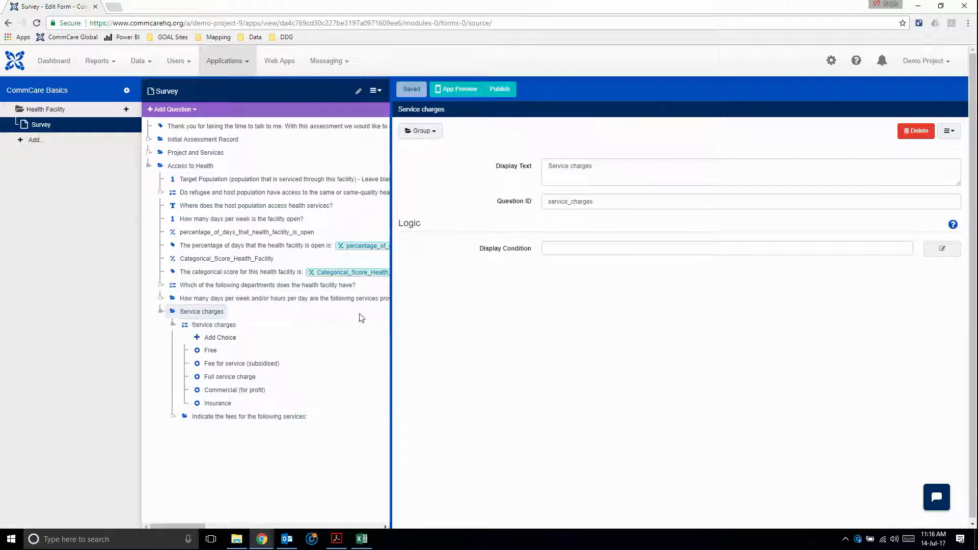
click(205, 418)
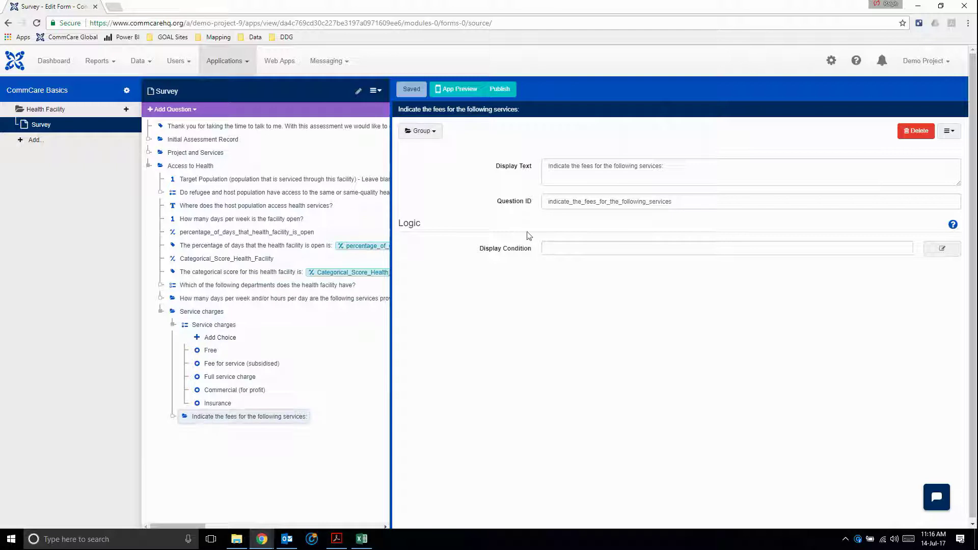
click(173, 417)
click(225, 430)
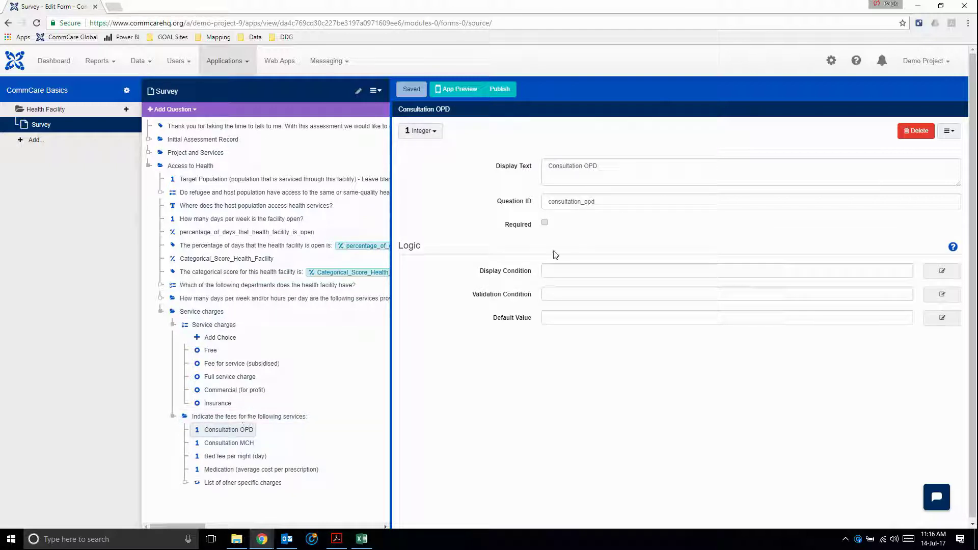
Step: Compare Consultation OPD with the spreadsheet again, then make the consultation_mch header BD1 active
key(alt+Tab)
key(alt+Tab)
key(alt+Tab)
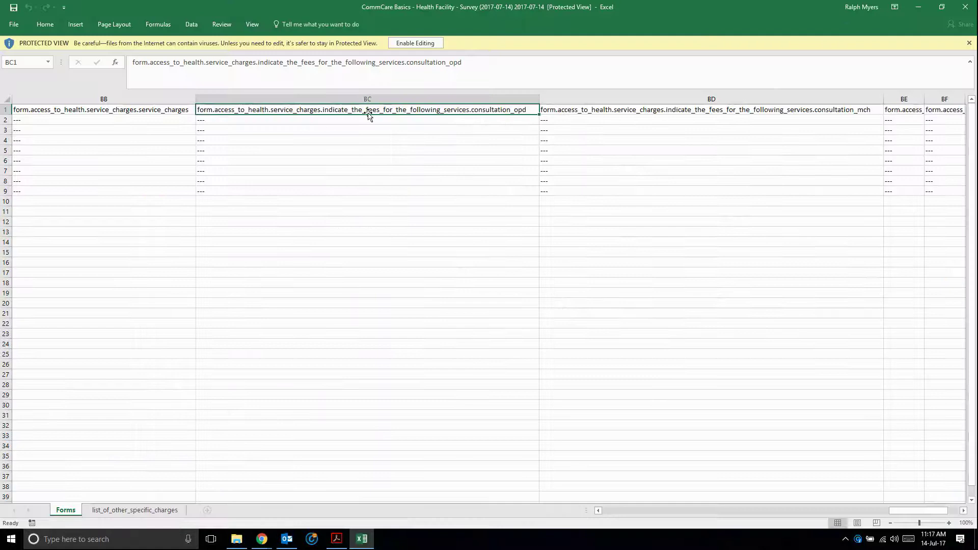
key(alt+Tab)
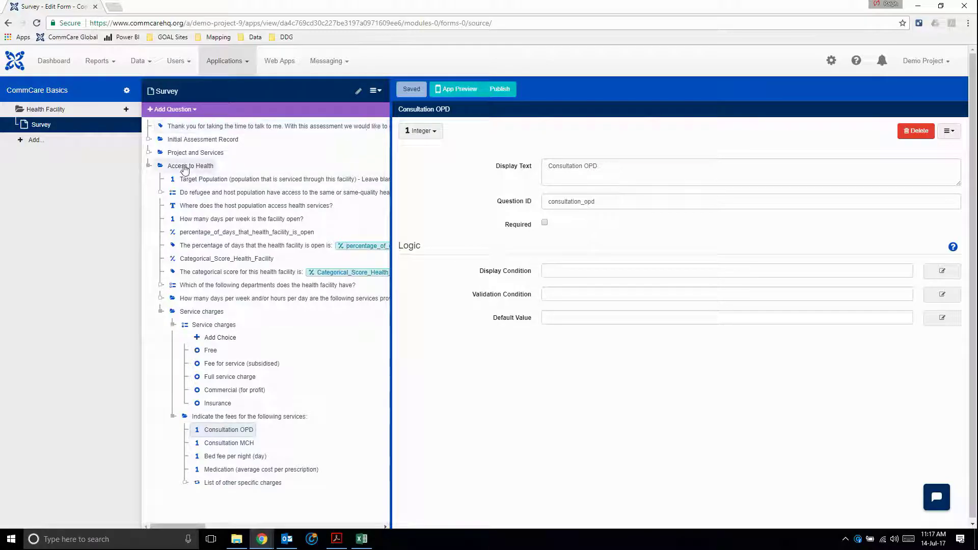
click(191, 166)
click(201, 311)
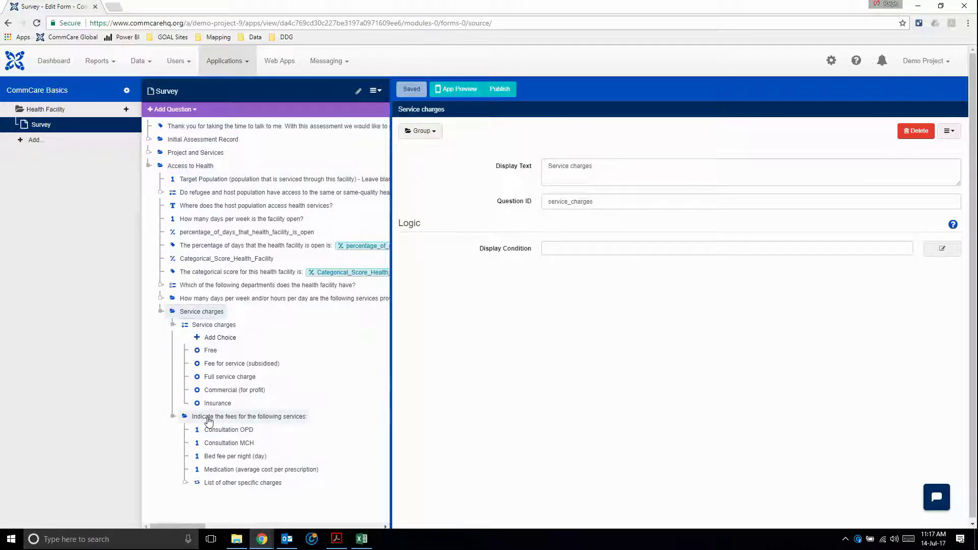
click(229, 417)
click(228, 430)
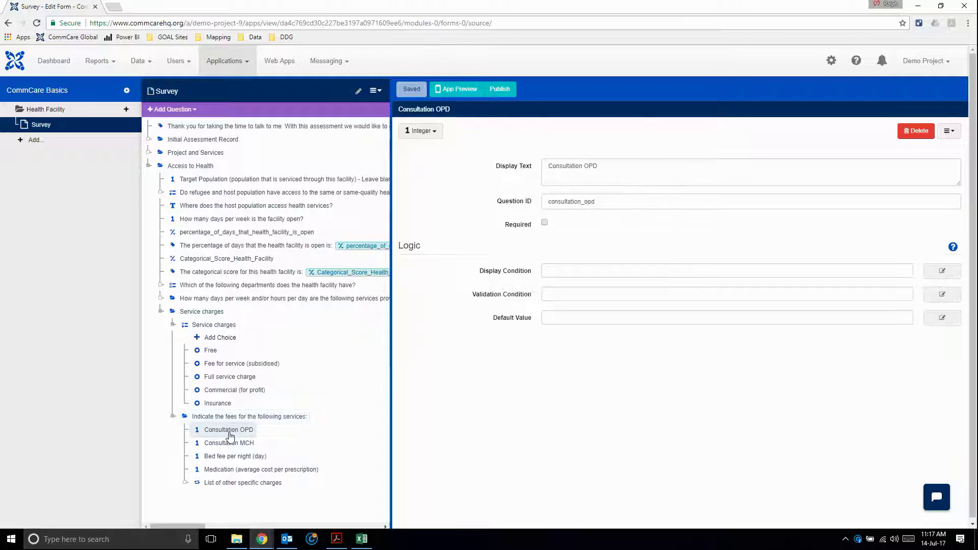
key(alt+Tab)
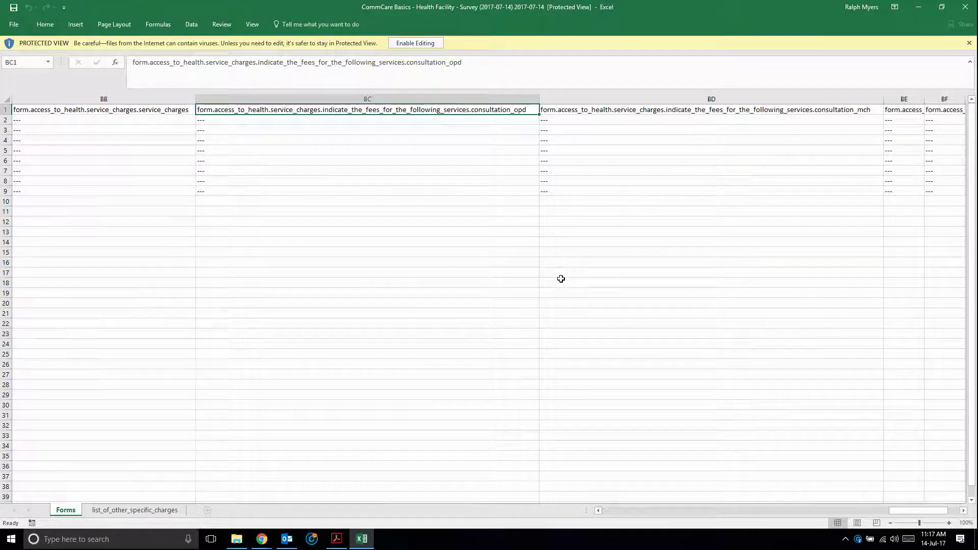
key(Right)
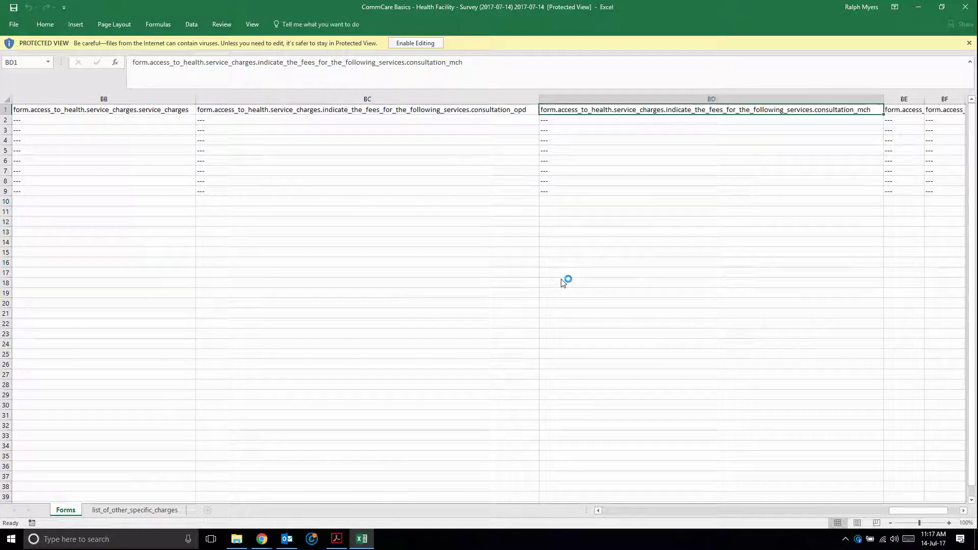
Step: Show the assessment PDF's Access to Health page with question 13's services table
key(alt+Tab)
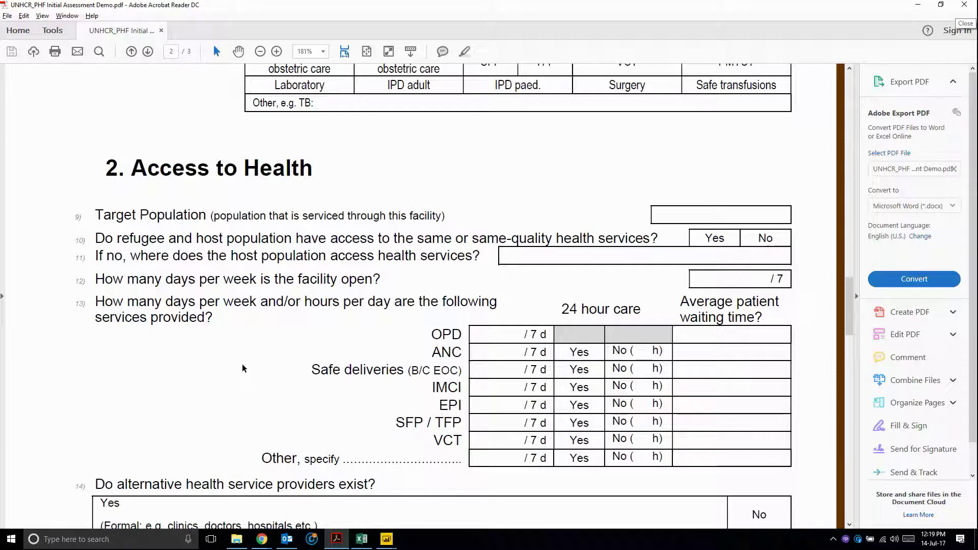
Step: Add a query referencing Forms in Query Editor and name it Table Question
key(alt+Tab)
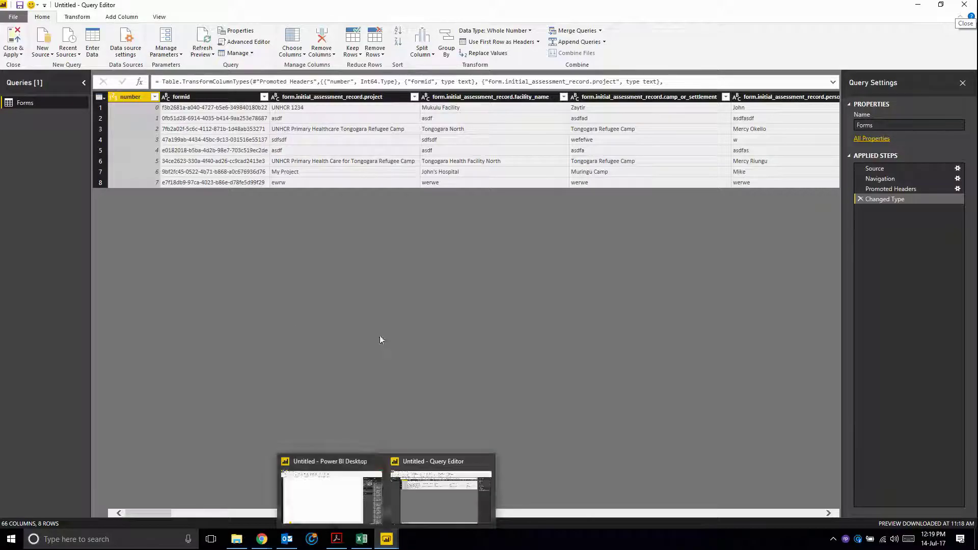
right_click(26, 105)
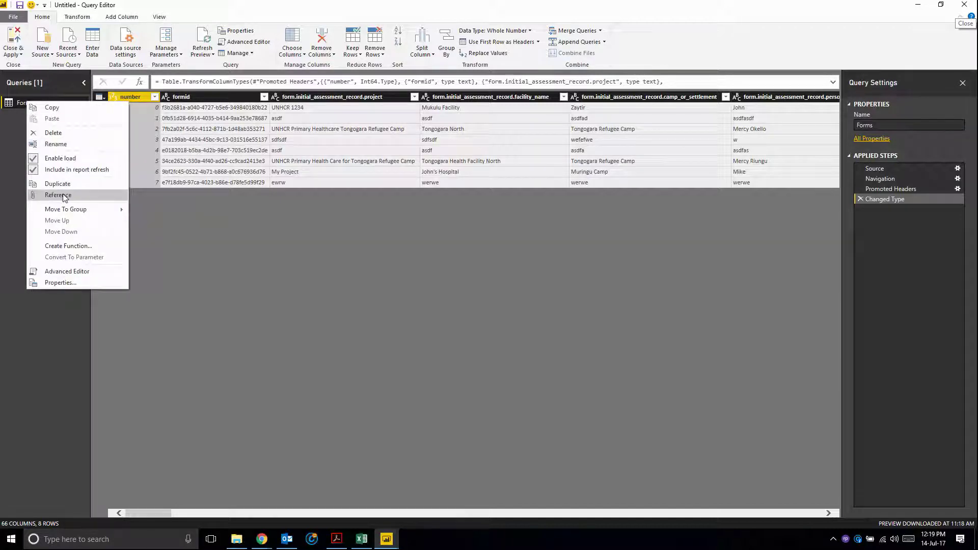
click(63, 195)
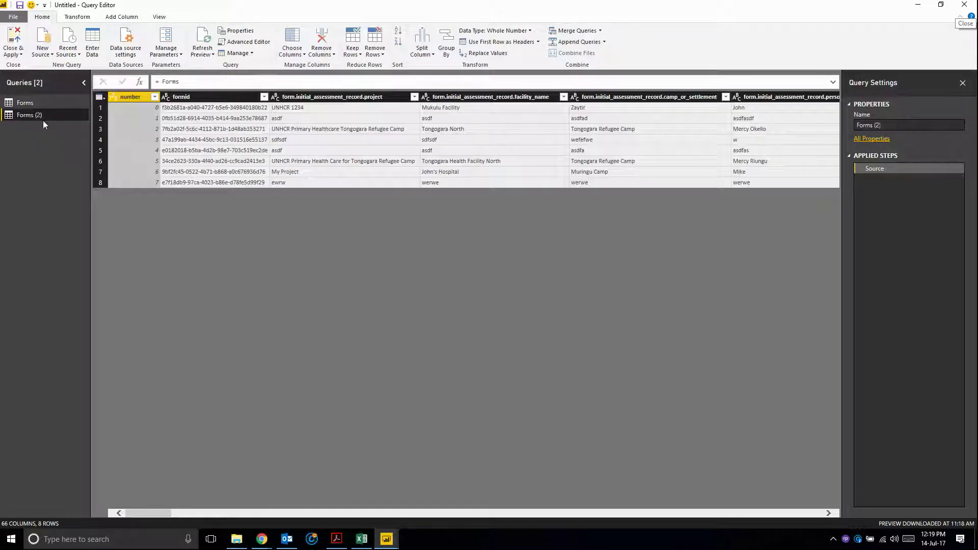
click(897, 126)
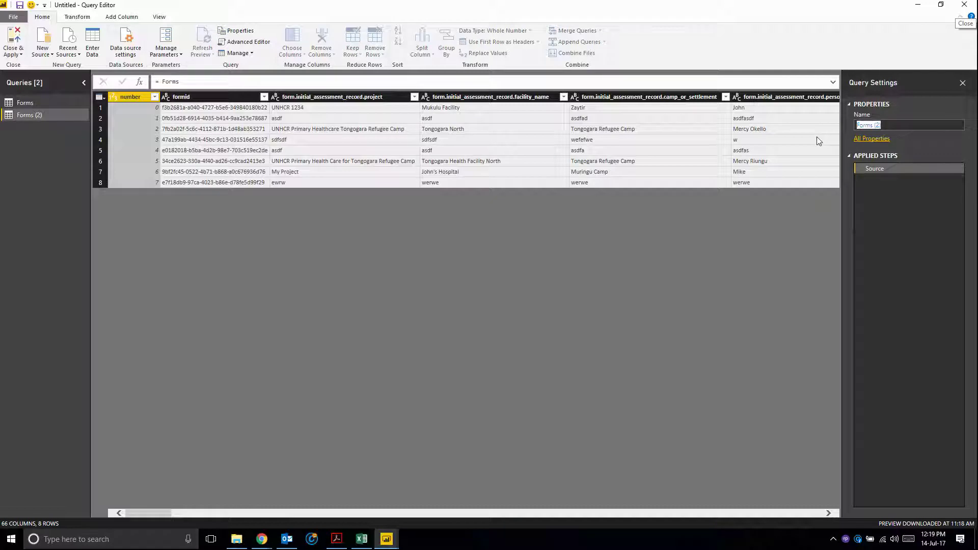
key(alt+Tab)
key(alt+Tab)
text(Table )
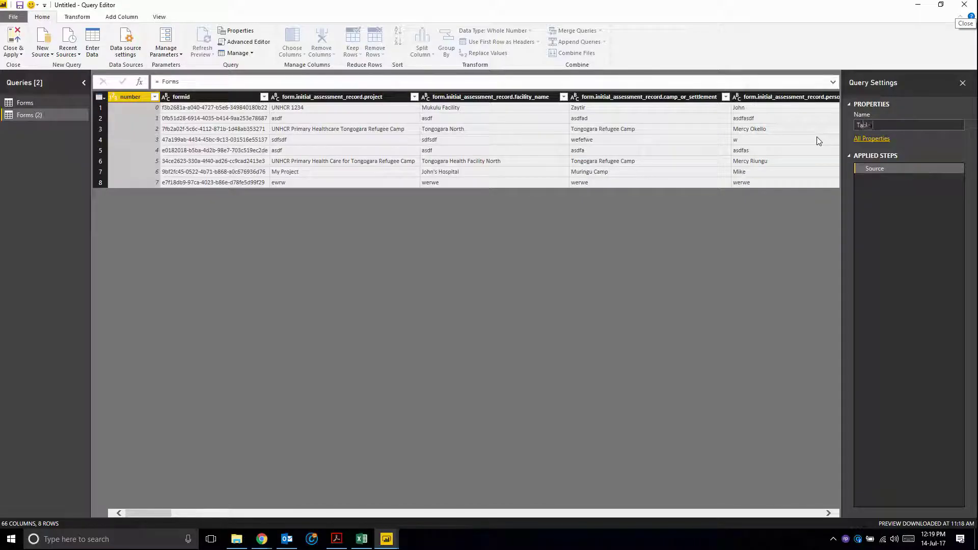
text(Question)
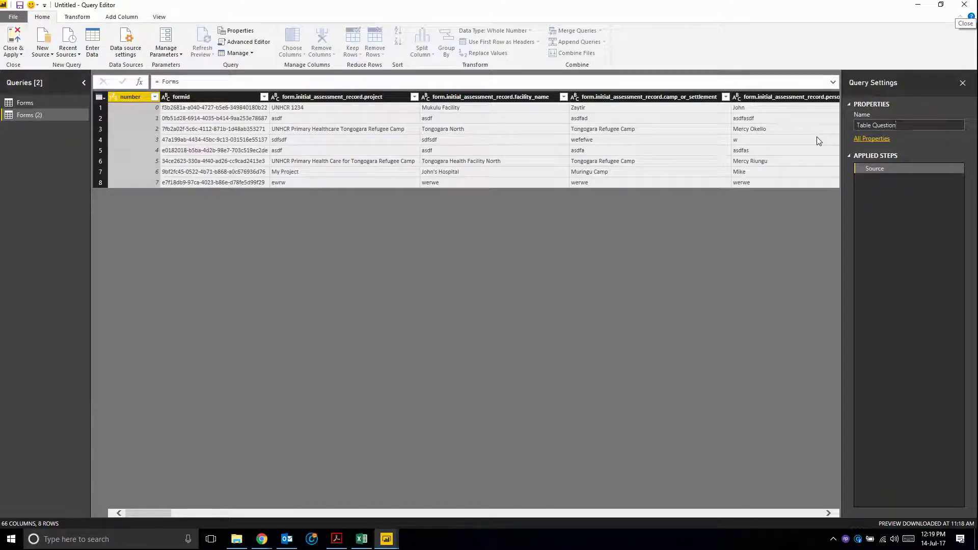
key(Return)
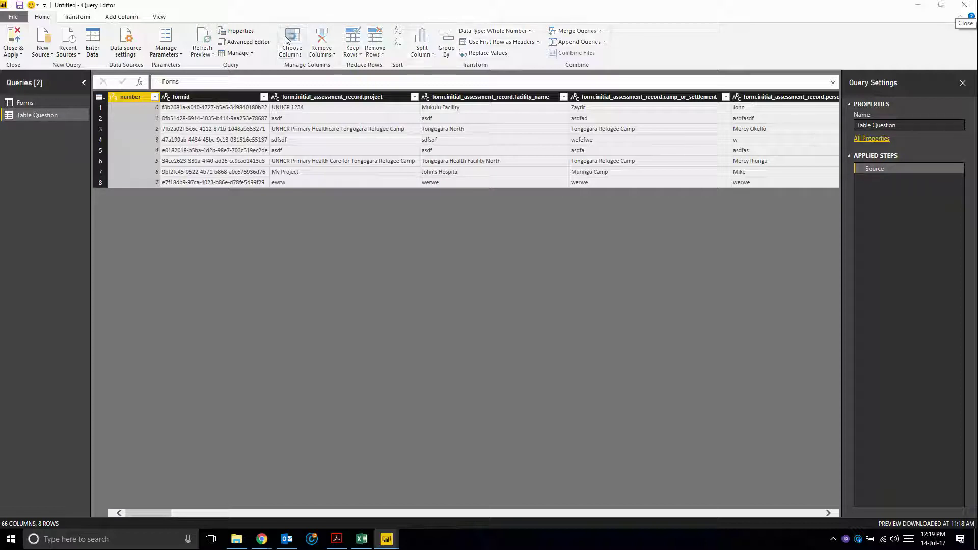
Step: Use Choose Columns to keep only formid and every how_many_days column
click(292, 42)
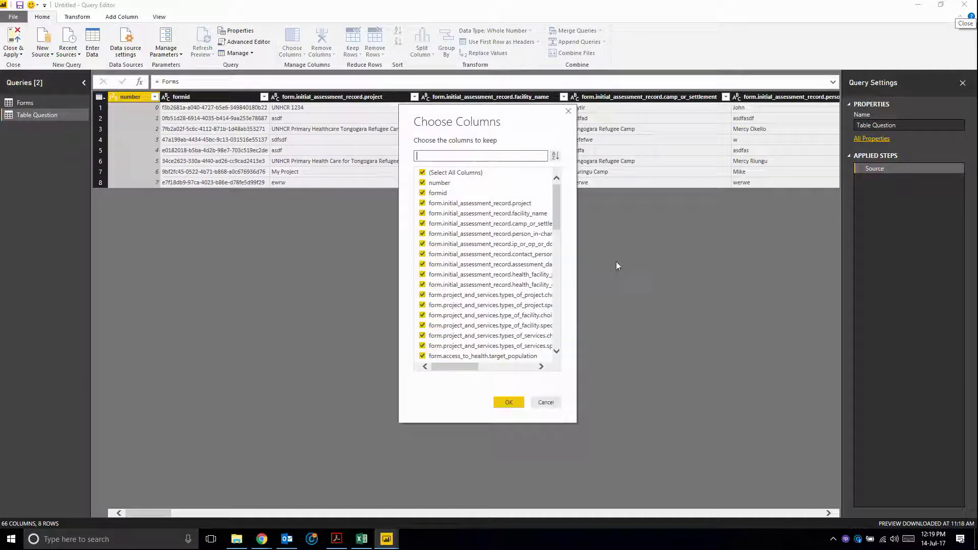
click(423, 172)
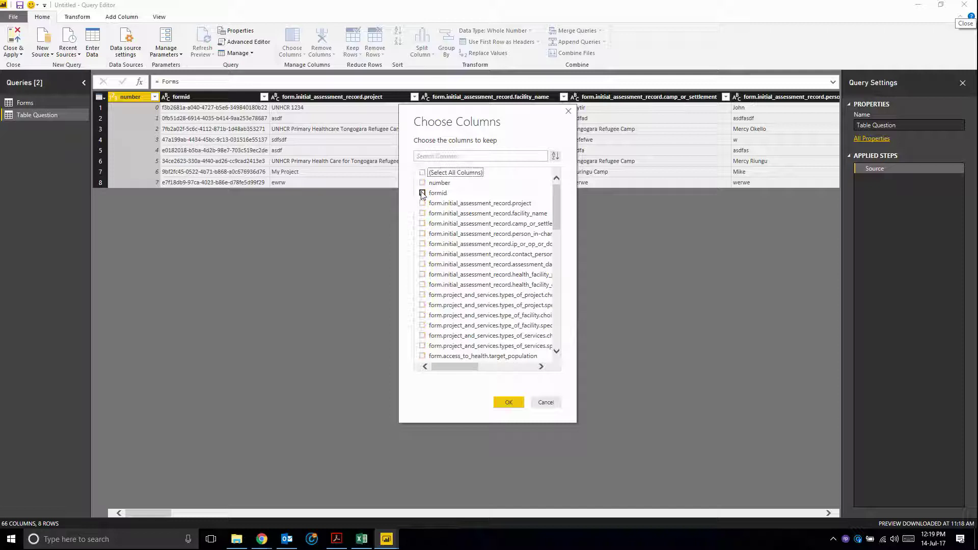
click(422, 193)
key(alt+Tab)
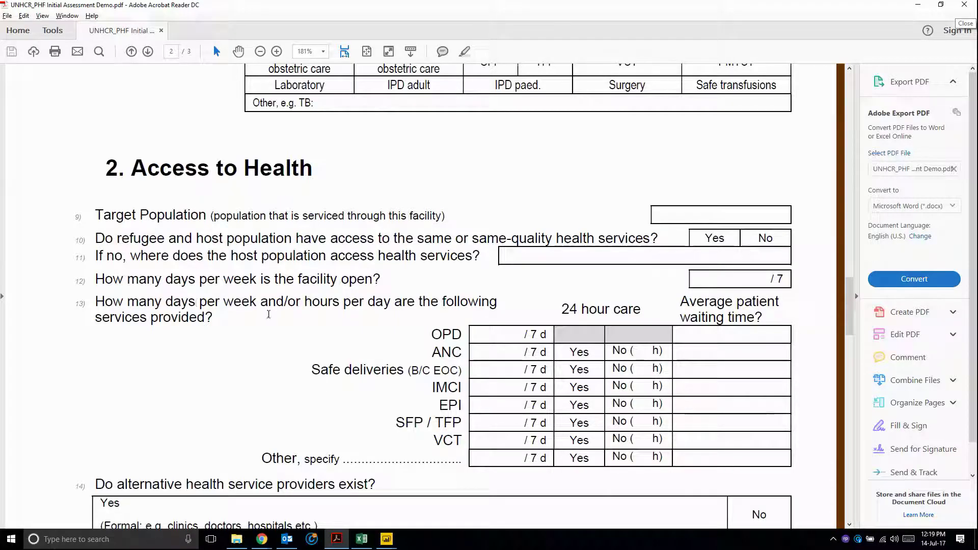
key(alt+Tab)
click(474, 156)
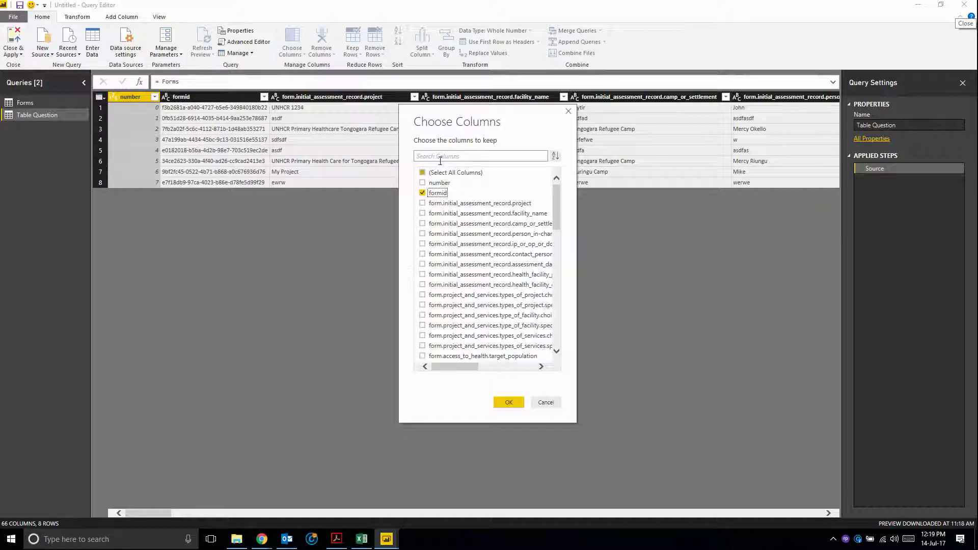
text(how_many_d)
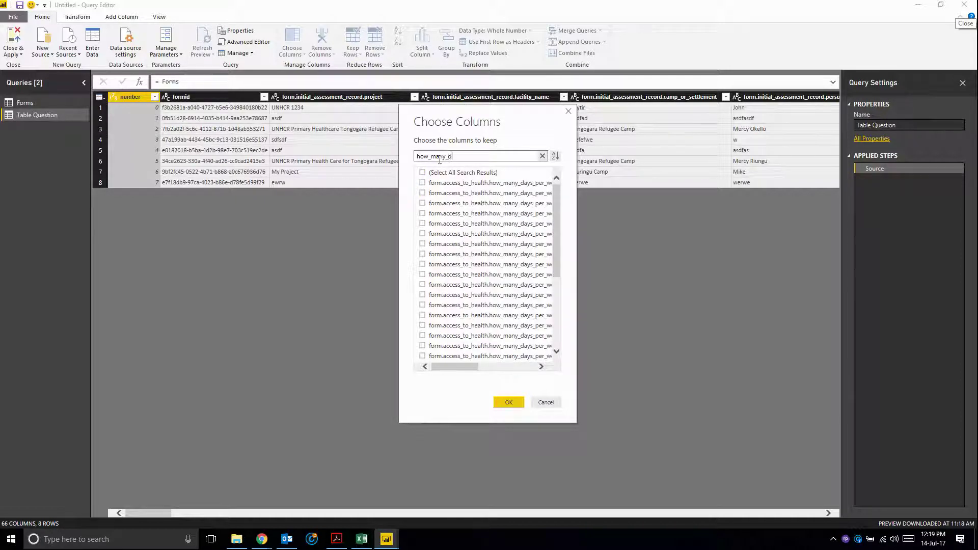
text(ays)
drag(557, 203, 562, 330)
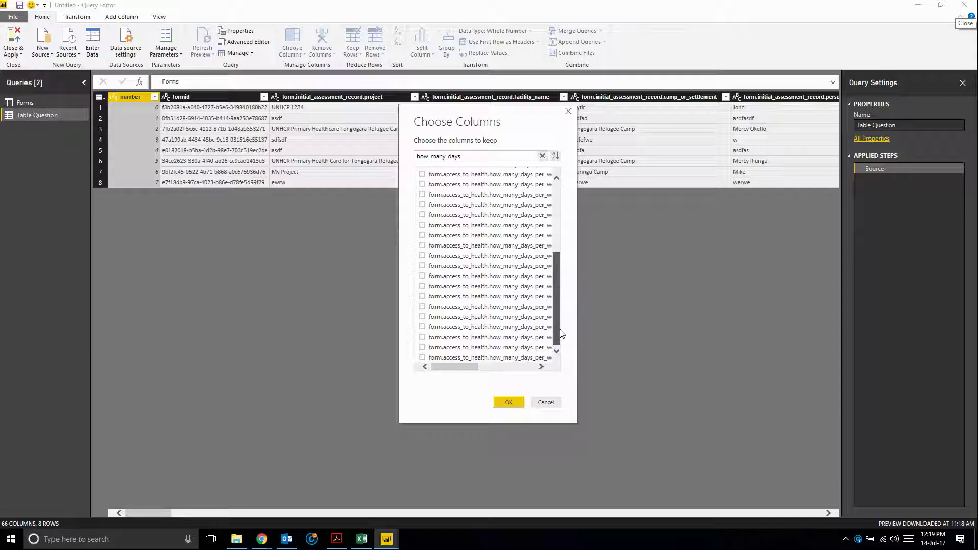
drag(563, 334, 558, 183)
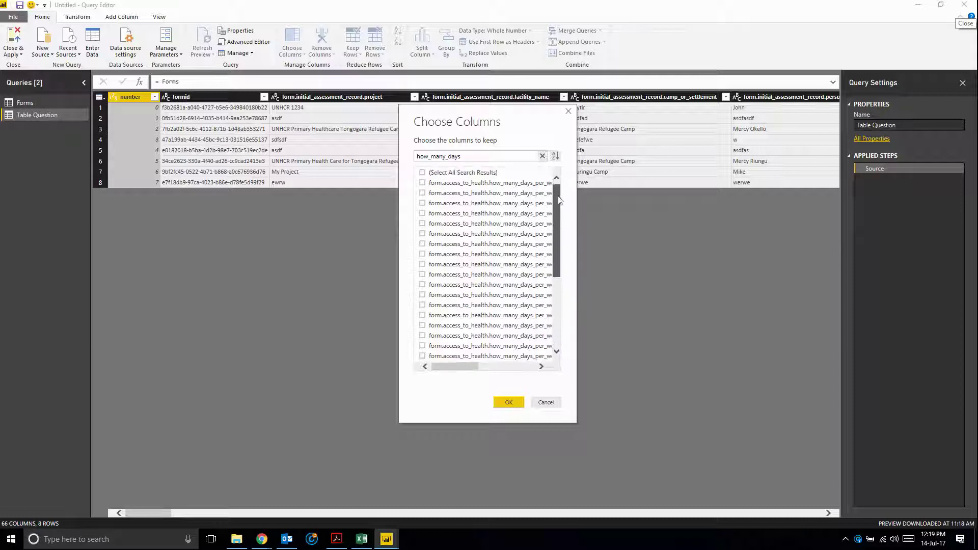
click(422, 173)
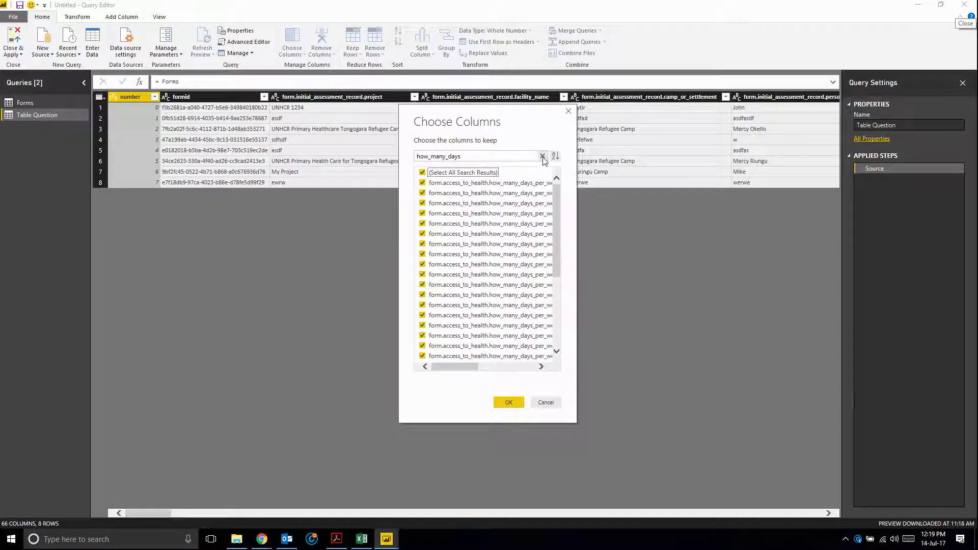
click(543, 158)
drag(557, 188, 561, 302)
click(509, 402)
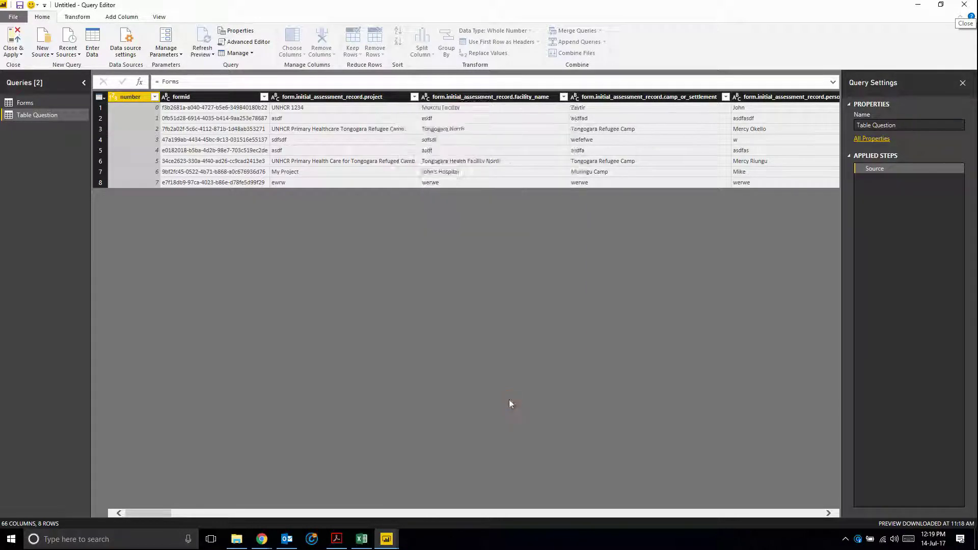
scroll(312, 151, right, 5)
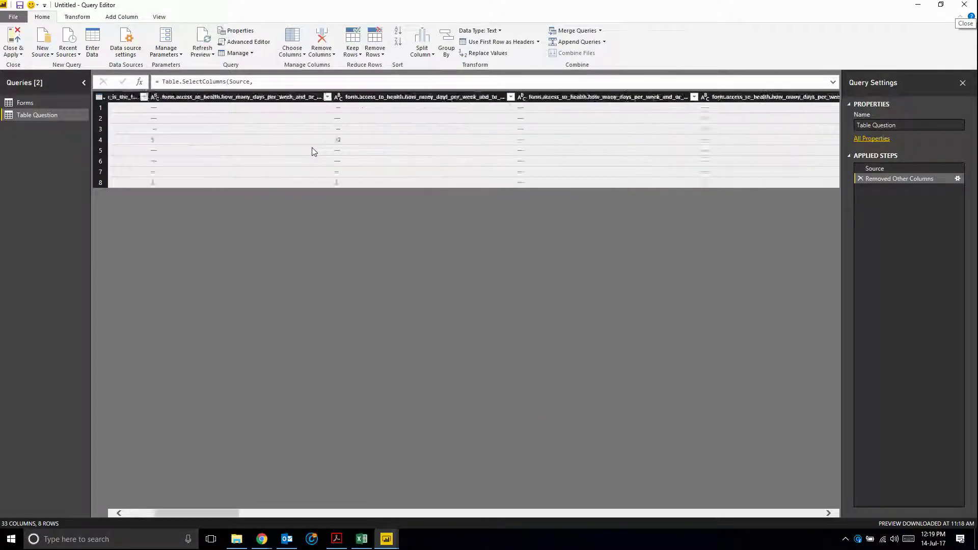
scroll(312, 150, right, 5)
scroll(312, 151, right, 5)
scroll(312, 151, right, 5)
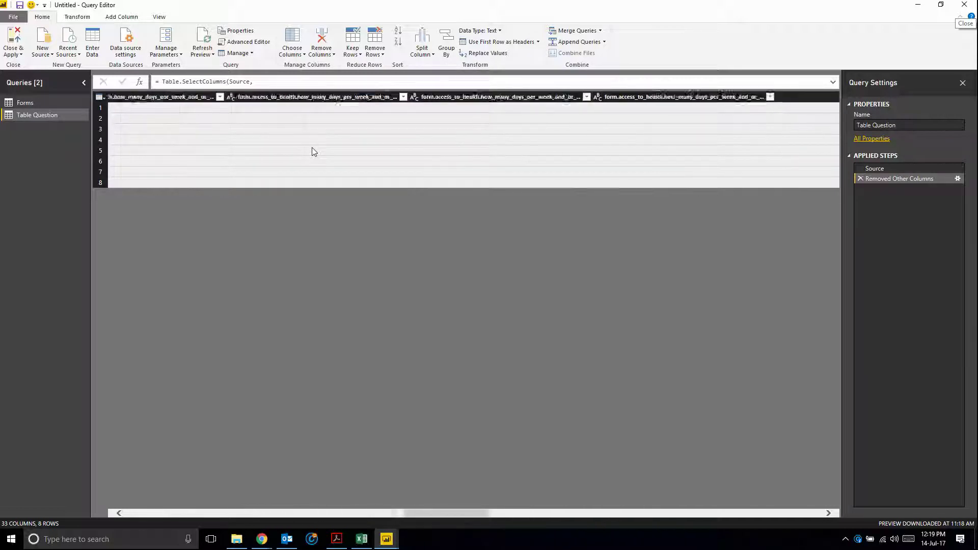
scroll(312, 150, right, 5)
scroll(312, 151, right, 5)
scroll(312, 151, right, 5)
scroll(312, 150, right, 5)
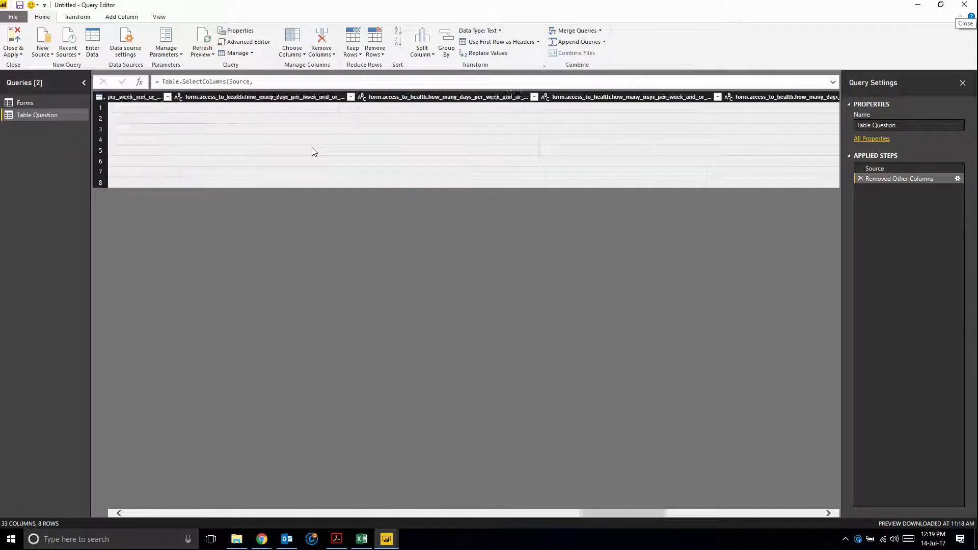
scroll(312, 150, right, 5)
scroll(527, 130, right, 5)
scroll(527, 130, left, 5)
scroll(527, 129, left, 5)
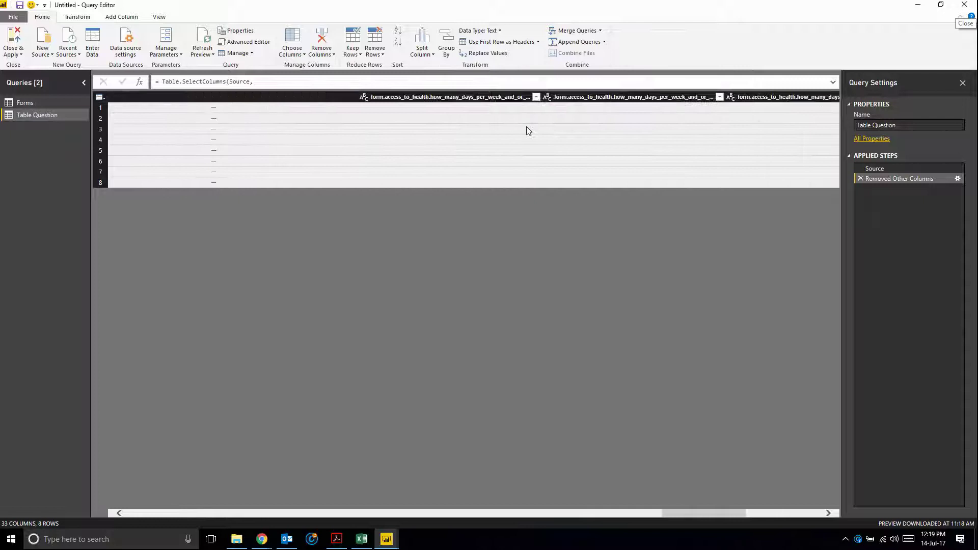
scroll(526, 130, left, 5)
scroll(527, 130, left, 5)
scroll(527, 131, left, 5)
scroll(527, 129, left, 5)
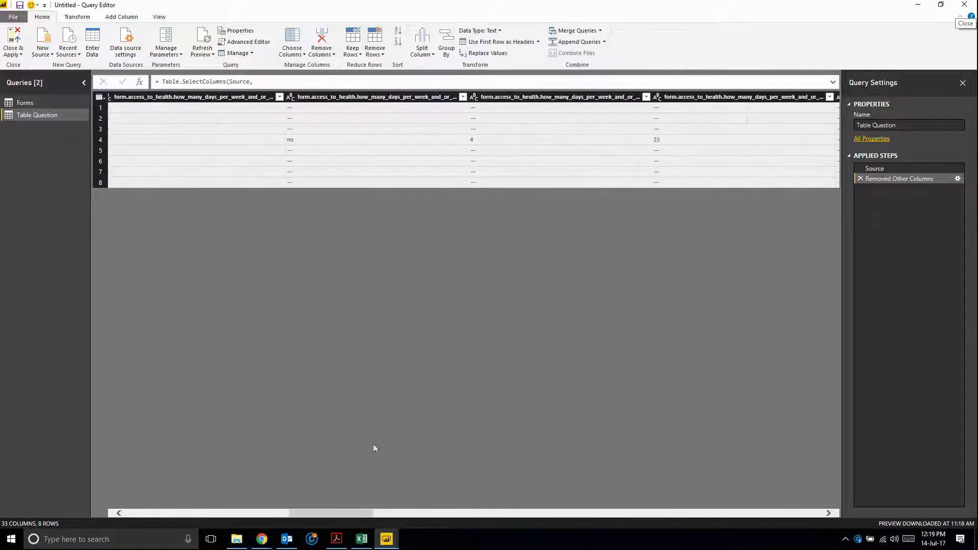
drag(331, 515, 138, 517)
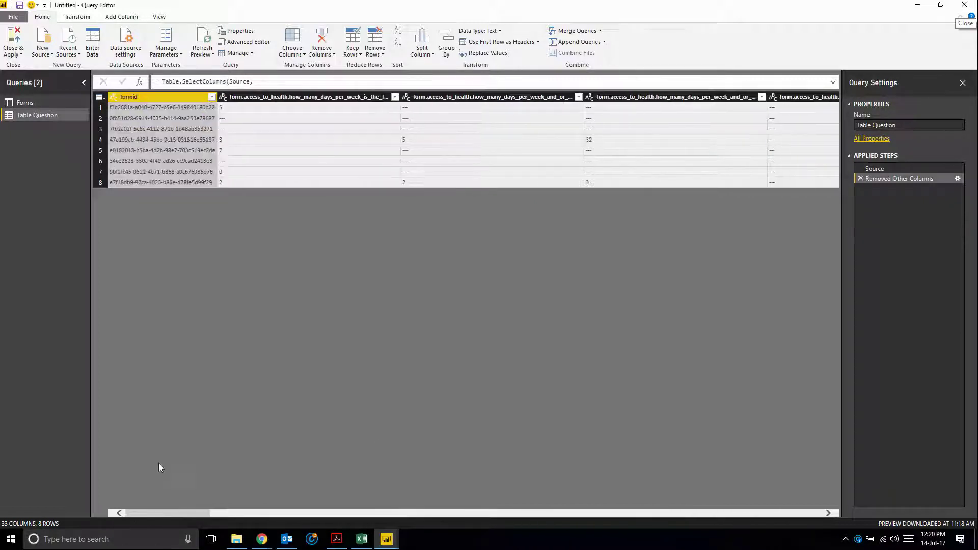